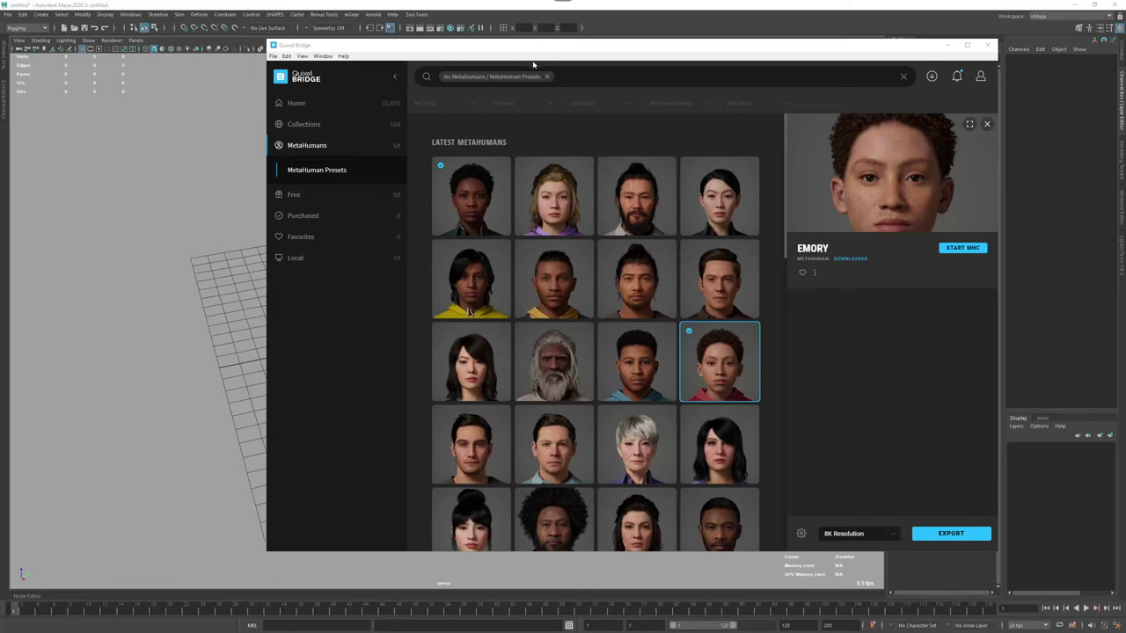
Export the Emory MetaHuman at 8K resolution from Quixel Bridge to Maya and accept the character import
{"action": "left_click_drag", "start_coordinate": [584, 49], "coordinate": [515, 52]}
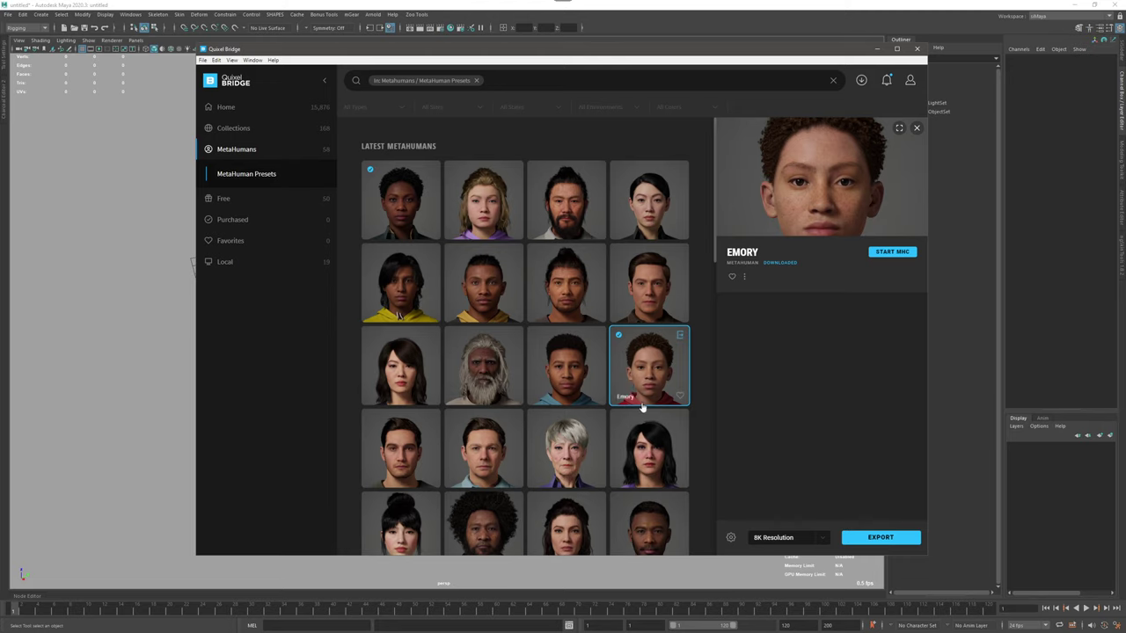
{"action": "left_click", "coordinate": [888, 543]}
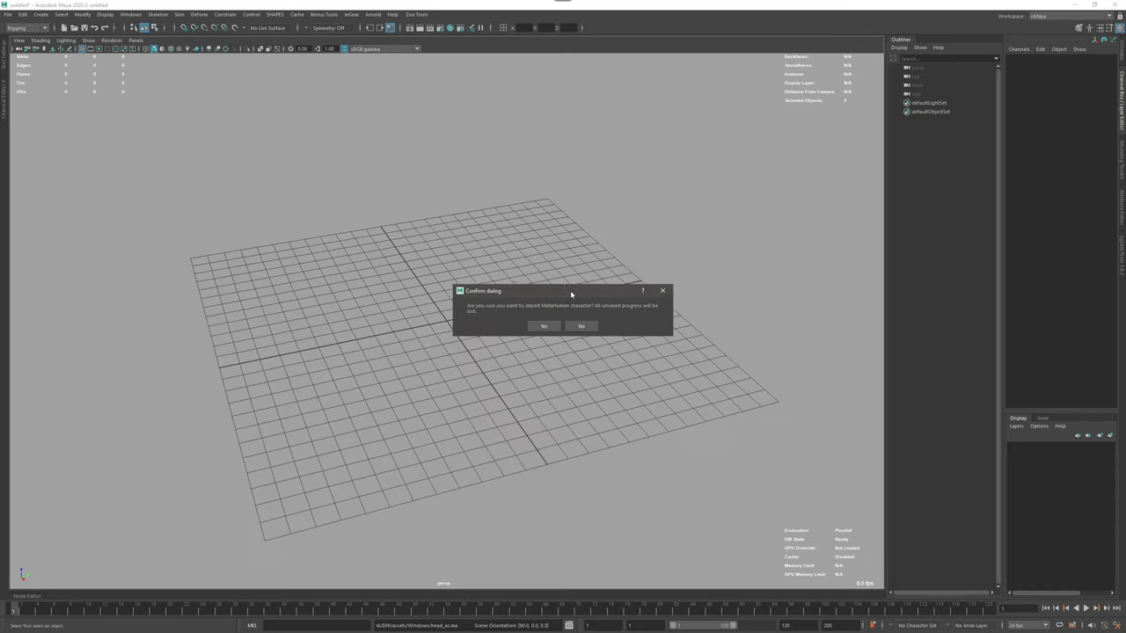
{"action": "left_click", "coordinate": [537, 327]}
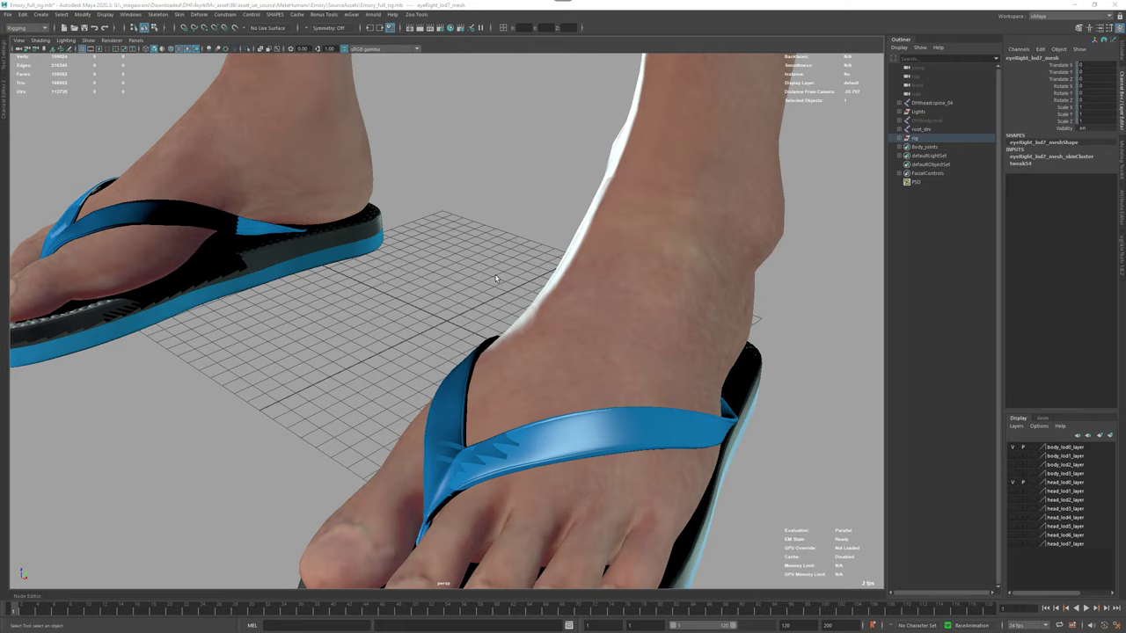
Examine the imported character's body and head together with the facial control boards beside it
{"action": "scroll", "coordinate": [502, 304], "scroll_direction": "down", "scroll_amount": 10}
{"action": "middle_click_drag", "start_coordinate": [477, 276], "coordinate": [461, 400], "text": "alt"}
{"action": "left_click_drag", "start_coordinate": [422, 292], "coordinate": [486, 263], "text": "alt"}
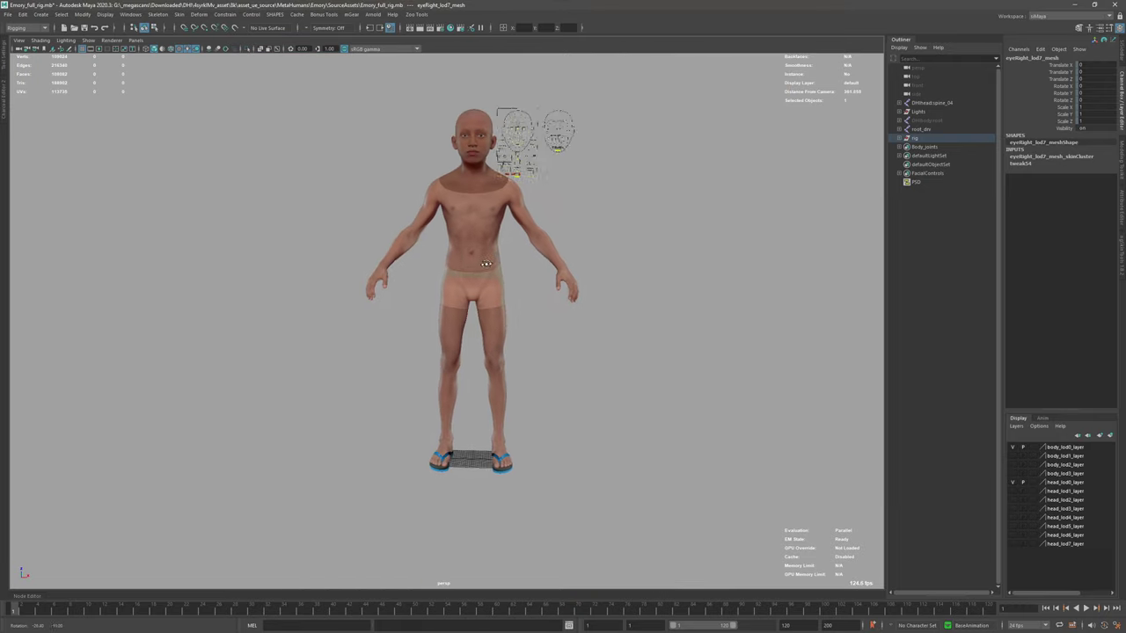
{"action": "scroll", "coordinate": [541, 154], "scroll_direction": "up", "scroll_amount": 2}
{"action": "middle_click_drag", "start_coordinate": [540, 154], "coordinate": [490, 249], "text": "alt"}
{"action": "scroll", "coordinate": [490, 248], "scroll_direction": "up", "scroll_amount": 7}
{"action": "middle_click_drag", "start_coordinate": [485, 75], "coordinate": [490, 282], "text": "alt"}
{"action": "middle_click_drag", "start_coordinate": [528, 416], "coordinate": [540, 335], "text": "alt"}
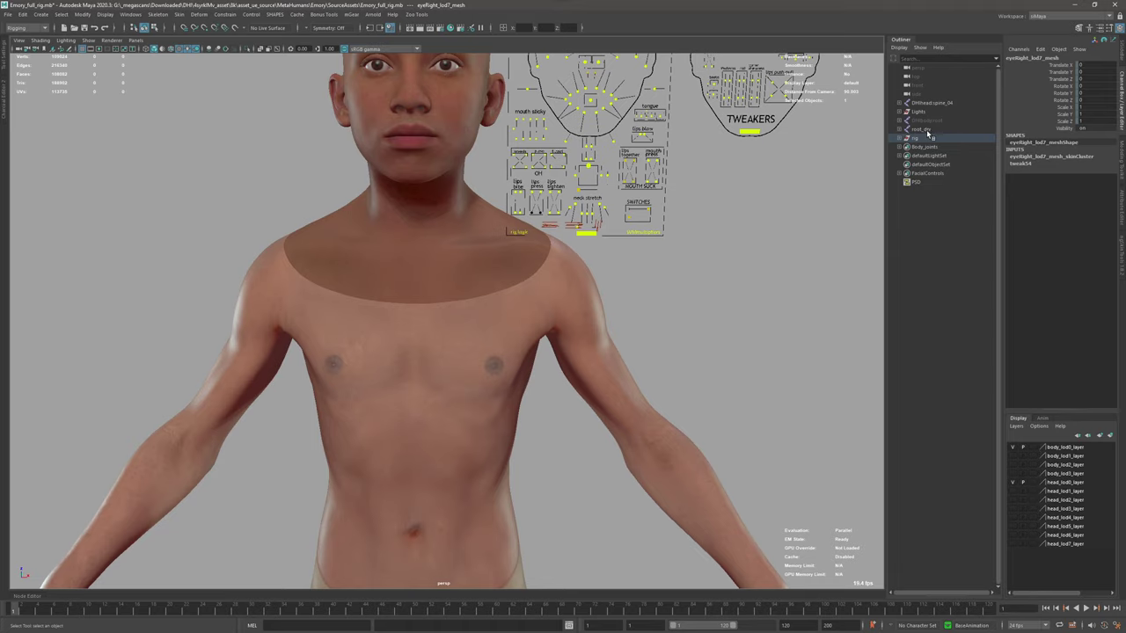
{"action": "scroll", "coordinate": [572, 331], "scroll_direction": "down", "scroll_amount": 5}
{"action": "middle_click_drag", "start_coordinate": [624, 328], "coordinate": [629, 312], "text": "alt"}
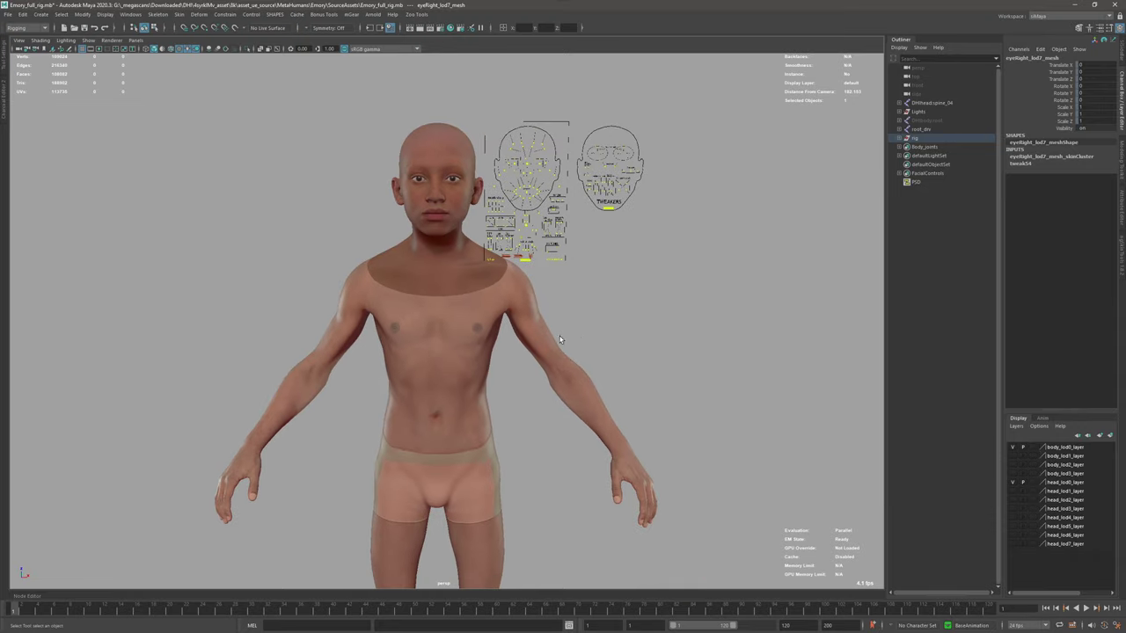
Inspect the character's skeleton and try the Rotate tool on the left forearm joint lowerarm_l_drv, undoing any change
{"action": "key", "text": "alt+2"}
{"action": "left_click_drag", "start_coordinate": [593, 335], "coordinate": [586, 345], "text": "alt"}
{"action": "key", "text": "alt+1"}
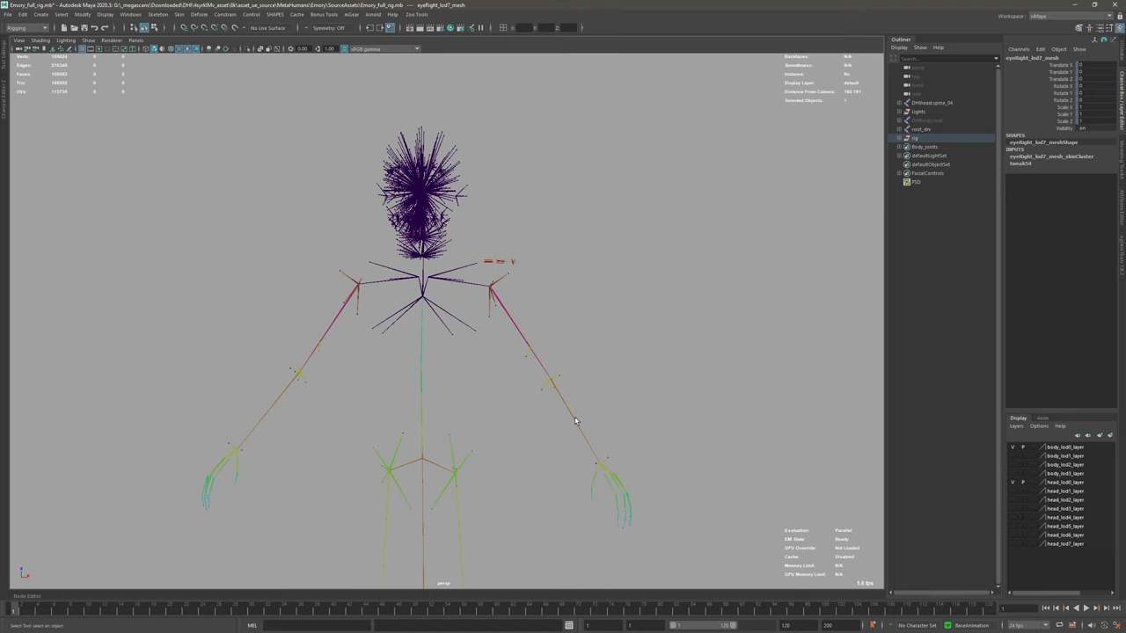
{"action": "left_click", "coordinate": [577, 421]}
{"action": "key", "text": "ctrl+shift+h"}
{"action": "left_click_drag", "start_coordinate": [604, 428], "coordinate": [458, 389], "text": "alt"}
{"action": "key", "text": "e"}
{"action": "key", "text": "ctrl+z"}
{"action": "right_click_drag", "start_coordinate": [488, 309], "coordinate": [432, 370], "text": "alt"}
{"action": "left_click_drag", "start_coordinate": [432, 369], "coordinate": [508, 362], "text": "alt"}
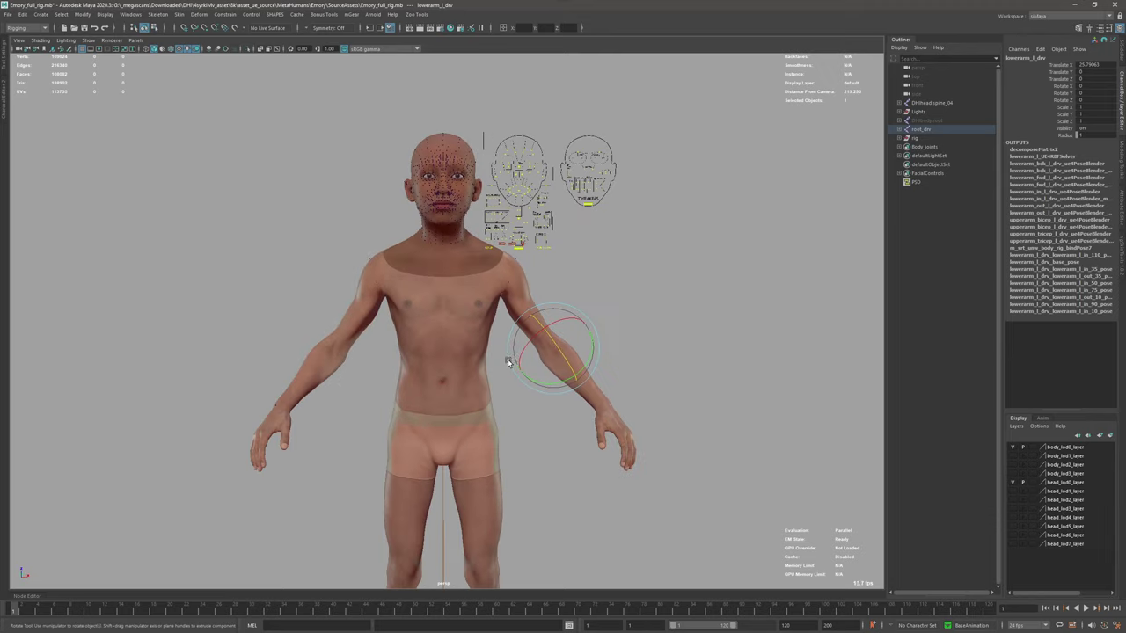
{"action": "scroll", "coordinate": [563, 354], "scroll_direction": "up", "scroll_amount": 1}
{"action": "middle_click_drag", "start_coordinate": [562, 354], "coordinate": [560, 277], "text": "alt"}
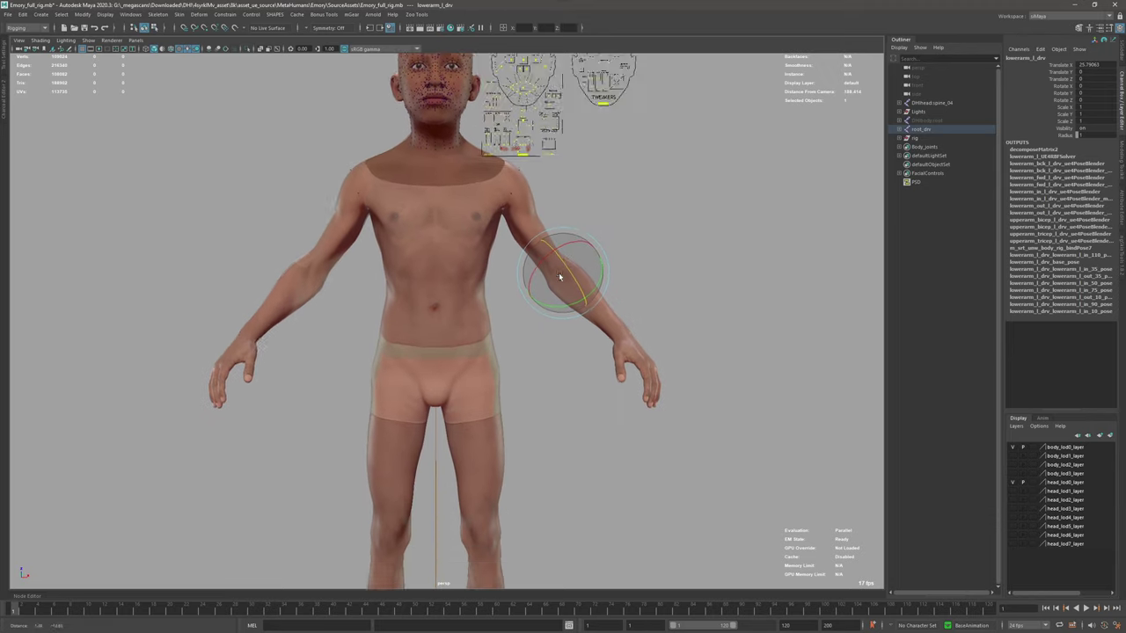
{"action": "left_click_drag", "start_coordinate": [558, 277], "coordinate": [575, 389], "text": "alt"}
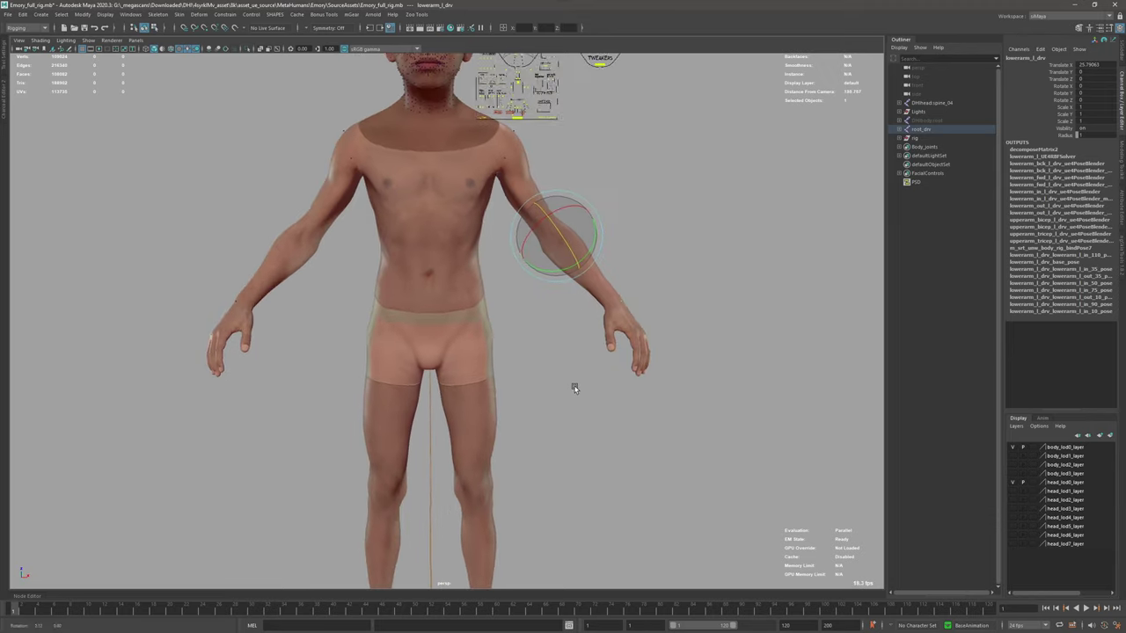
Display the whole character in wireframe and clear the forearm joint selection
{"action": "scroll", "coordinate": [574, 389], "scroll_direction": "down", "scroll_amount": 4}
{"action": "key", "text": "4"}
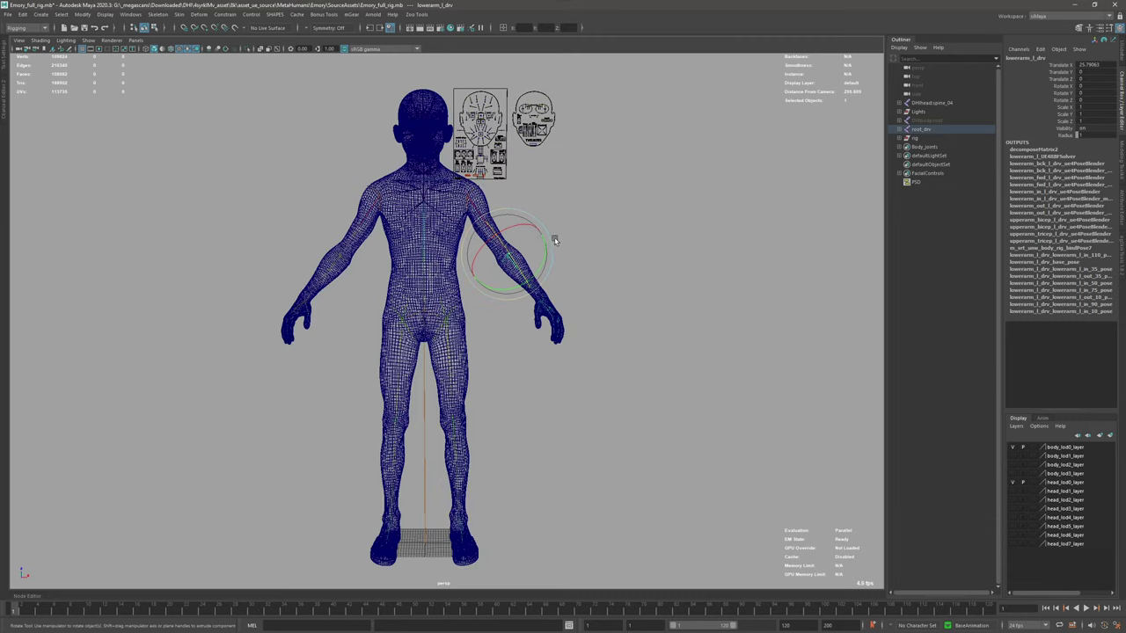
{"action": "left_click_drag", "start_coordinate": [555, 240], "coordinate": [596, 262], "text": "alt"}
{"action": "key", "text": "q"}
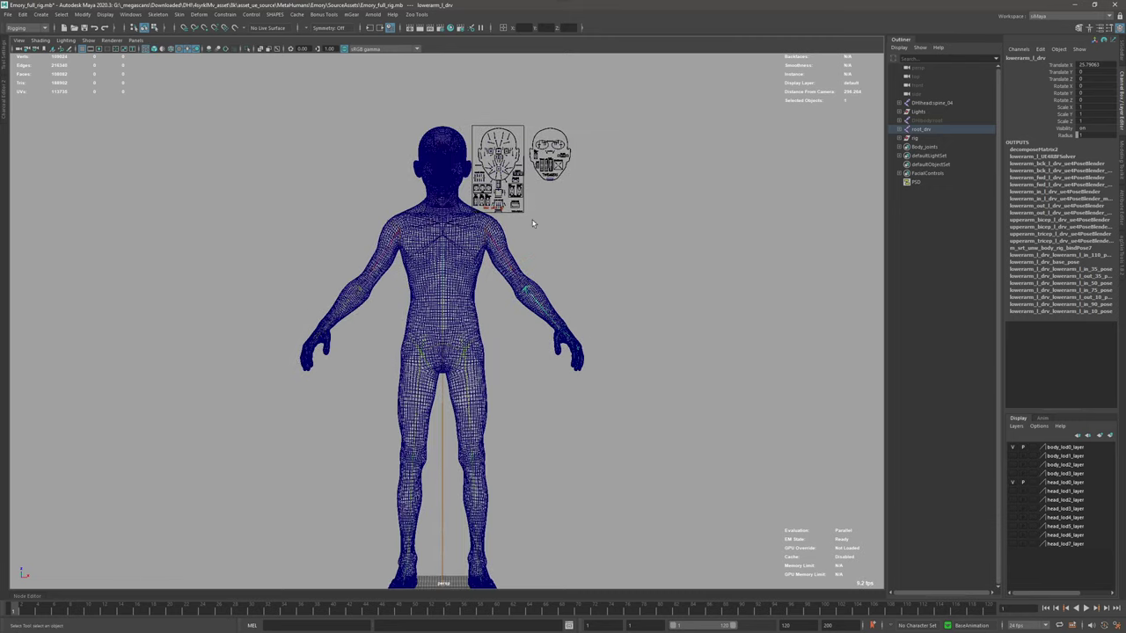
{"action": "left_click", "coordinate": [532, 223]}
{"action": "left_click_drag", "start_coordinate": [532, 223], "coordinate": [588, 269], "text": "alt"}
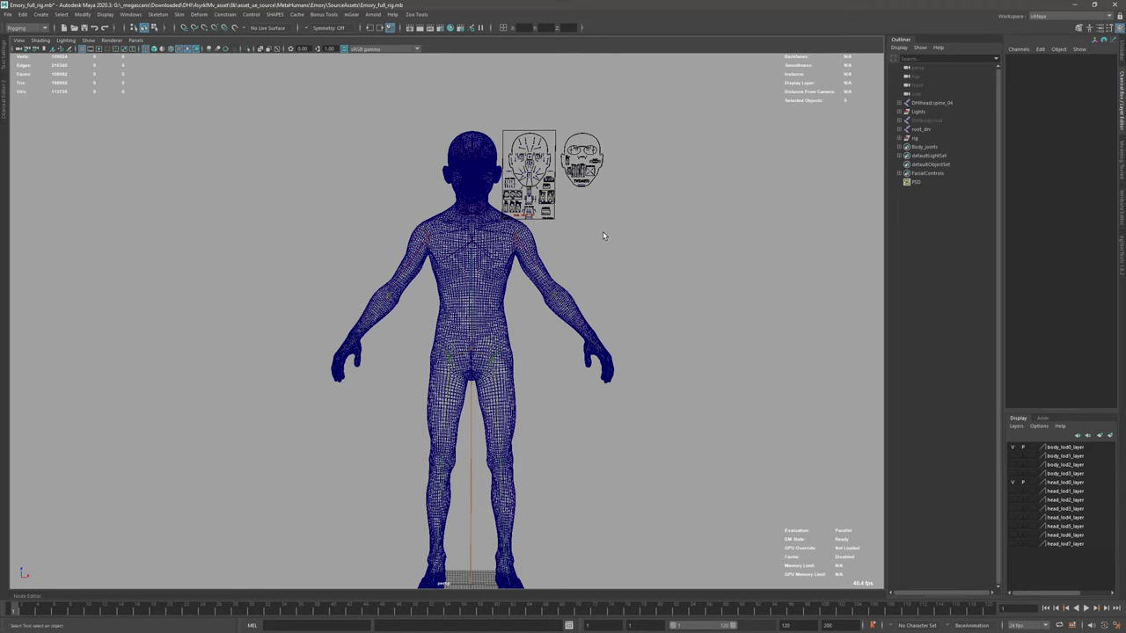
Add the EPIC MetaHuman Template, Z-up guide from mGear Shifter's guide template samples
{"action": "left_click", "coordinate": [350, 15]}
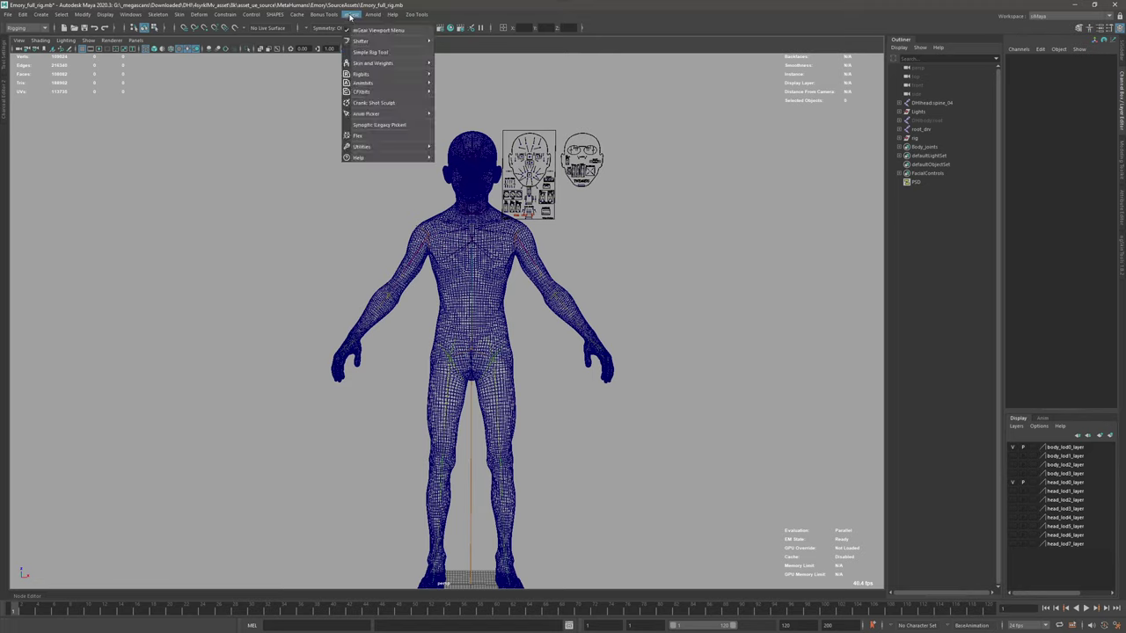
{"action": "mouse_move", "coordinate": [387, 41]}
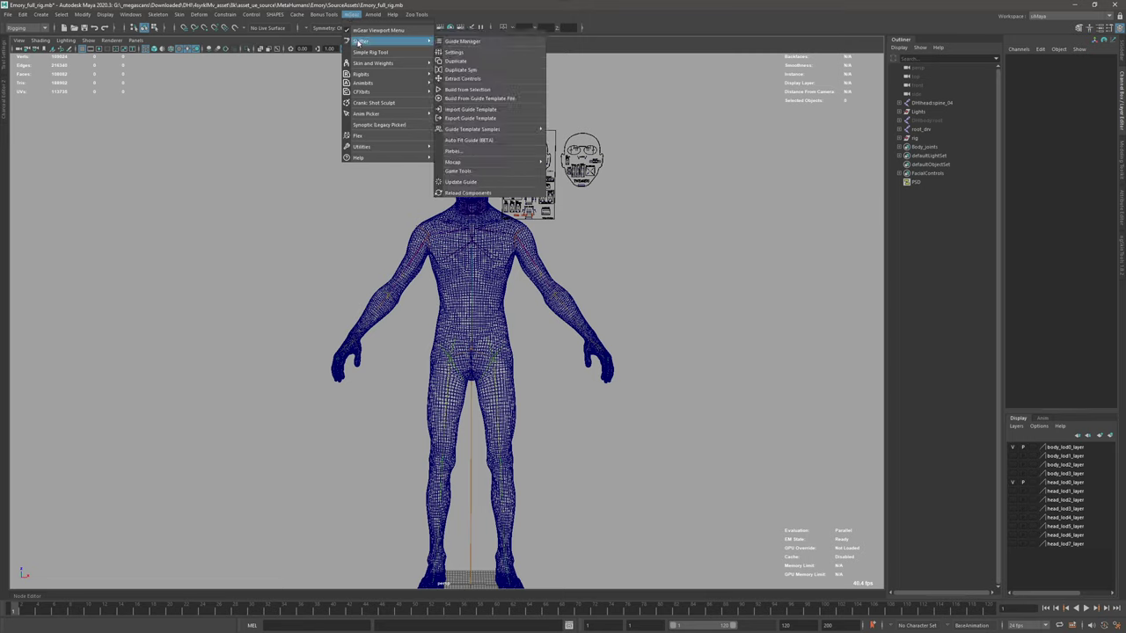
{"action": "mouse_move", "coordinate": [472, 132]}
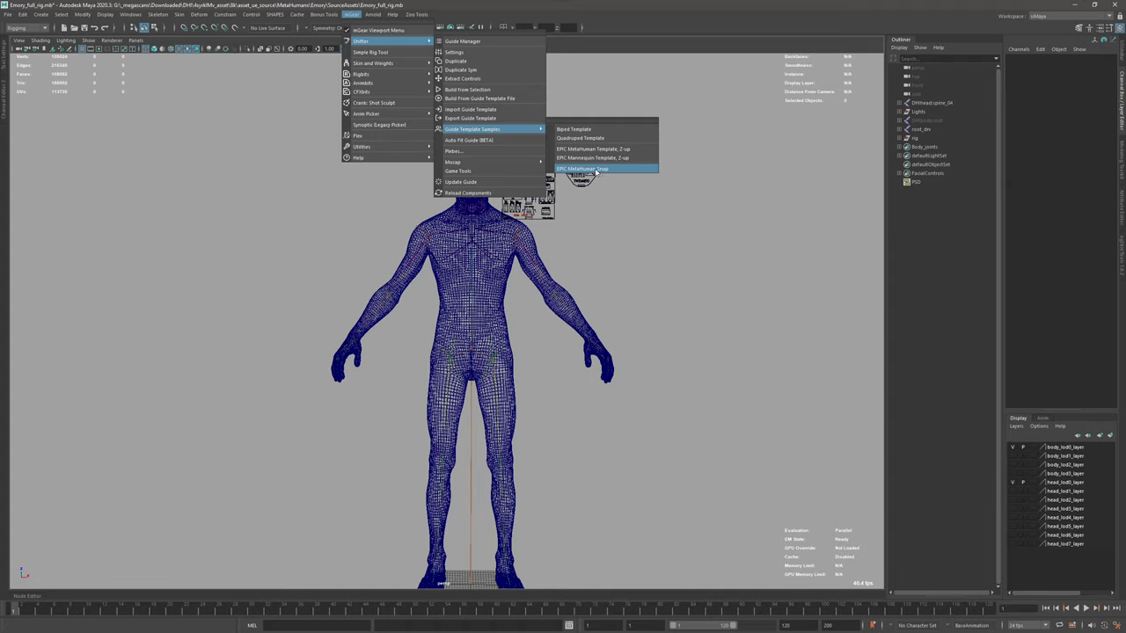
{"action": "left_click", "coordinate": [595, 170]}
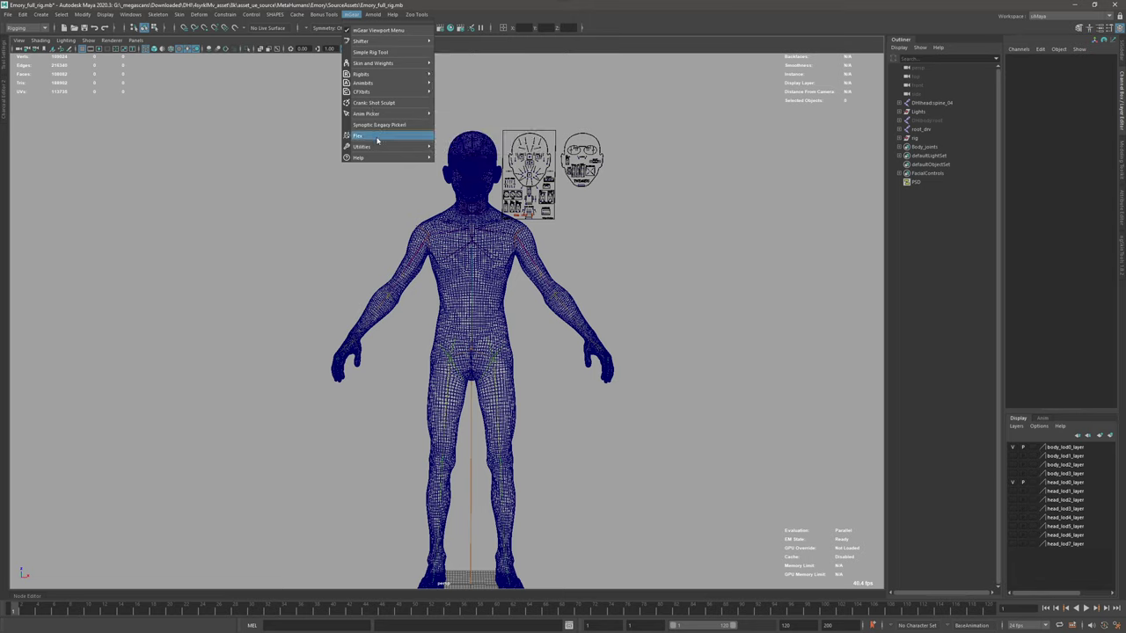
{"action": "mouse_move", "coordinate": [378, 115]}
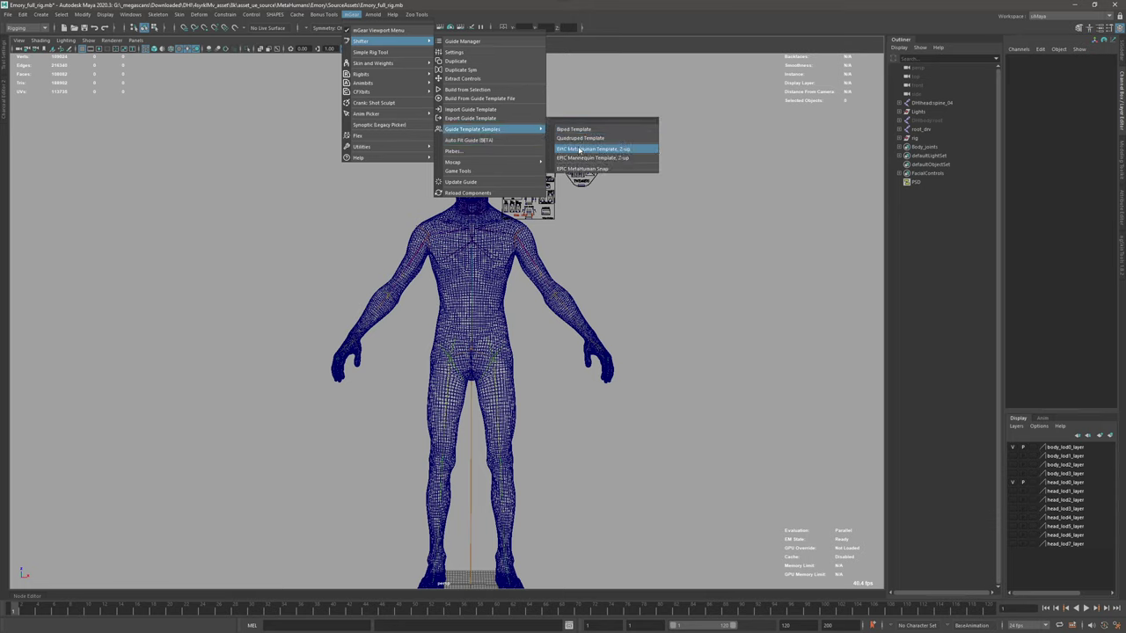
{"action": "left_click", "coordinate": [580, 150]}
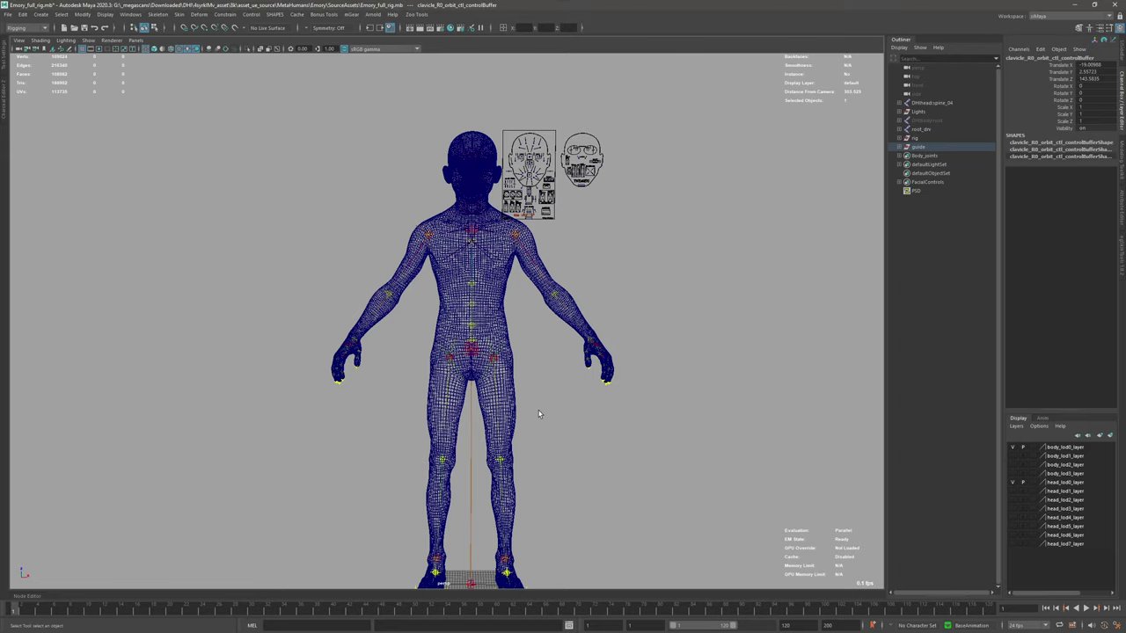
Nudge the left middle fingertip guide locator to about X 0.74, Y 0.03, Z -0.02
{"action": "left_click_drag", "start_coordinate": [539, 413], "coordinate": [510, 301], "text": "alt"}
{"action": "right_click_drag", "start_coordinate": [510, 301], "coordinate": [620, 422], "text": "alt"}
{"action": "middle_click_drag", "start_coordinate": [620, 422], "coordinate": [570, 314], "text": "alt"}
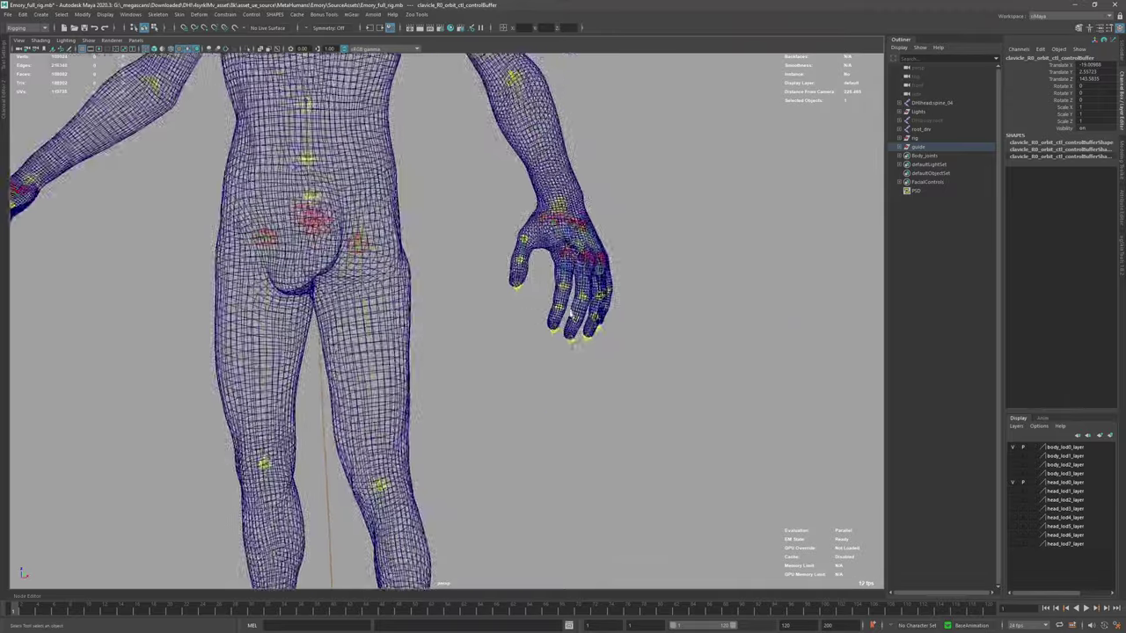
{"action": "left_click_drag", "start_coordinate": [570, 320], "coordinate": [545, 290], "text": "alt"}
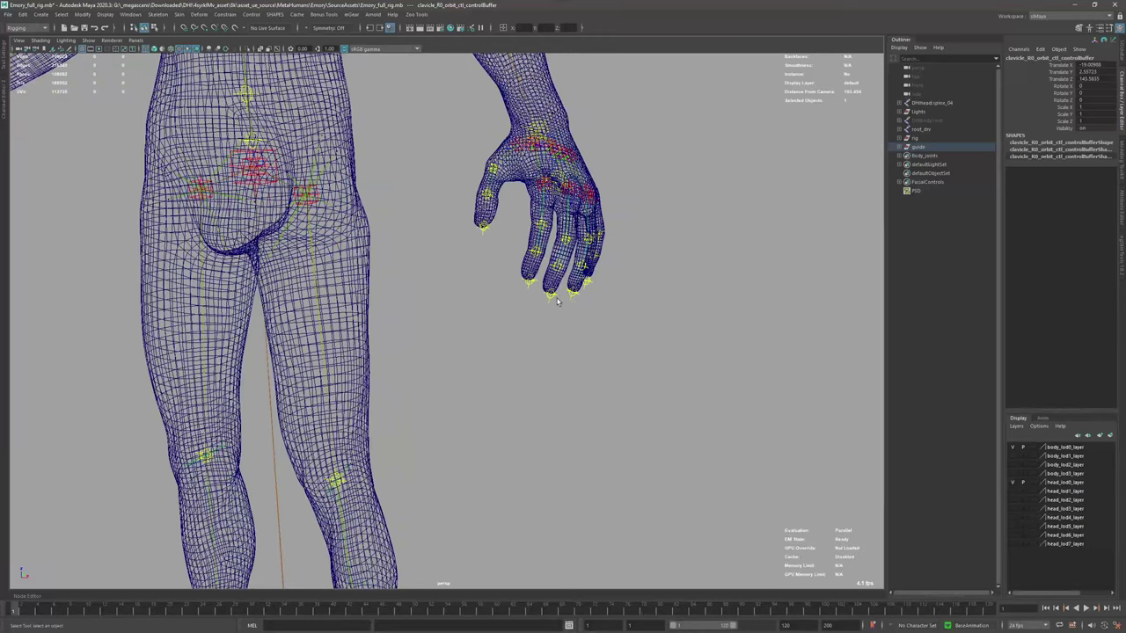
{"action": "left_click", "coordinate": [549, 304]}
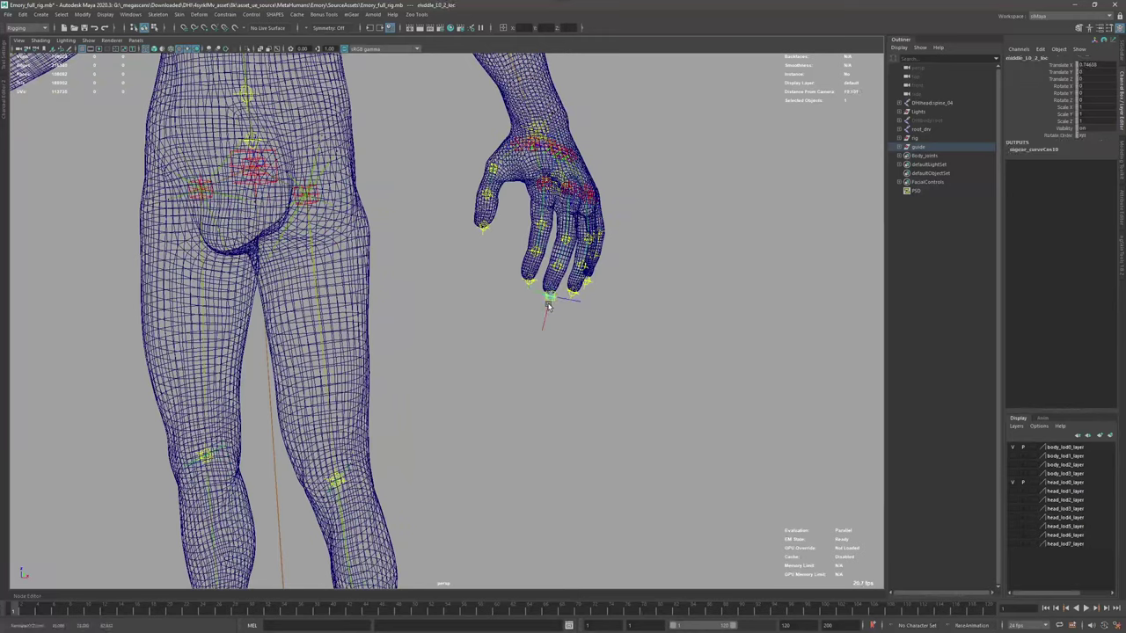
{"action": "left_click_drag", "start_coordinate": [550, 304], "coordinate": [603, 304], "text": "alt"}
{"action": "middle_click_drag", "start_coordinate": [603, 304], "coordinate": [533, 295], "text": "alt"}
{"action": "left_click_drag", "start_coordinate": [592, 245], "coordinate": [586, 247]}
Try repositioning the left foot's guide locators, including the heel, around the sandal and undo the changes
{"action": "right_click_drag", "start_coordinate": [607, 273], "coordinate": [429, 359], "text": "alt"}
{"action": "middle_click_drag", "start_coordinate": [429, 359], "coordinate": [520, 289], "text": "alt"}
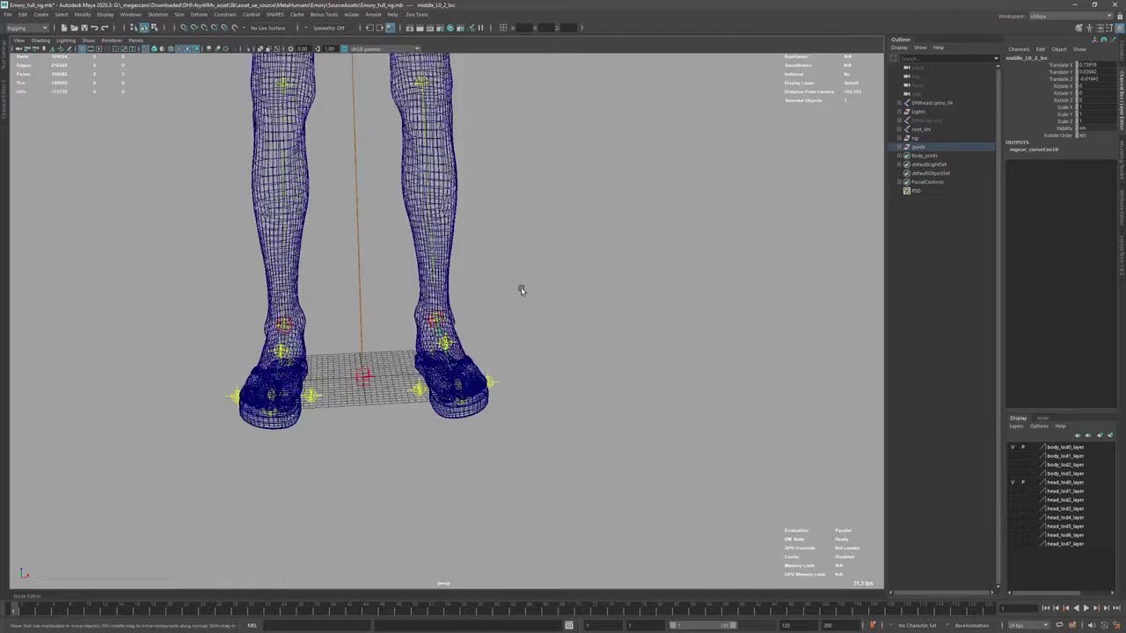
{"action": "right_click_drag", "start_coordinate": [521, 289], "coordinate": [519, 338], "text": "alt"}
{"action": "middle_click_drag", "start_coordinate": [519, 338], "coordinate": [544, 256], "text": "alt"}
{"action": "left_click_drag", "start_coordinate": [545, 257], "coordinate": [534, 291], "text": "alt"}
{"action": "left_click", "coordinate": [532, 223]}
{"action": "left_click_drag", "start_coordinate": [531, 223], "coordinate": [425, 291], "text": "alt"}
{"action": "key", "text": "w"}
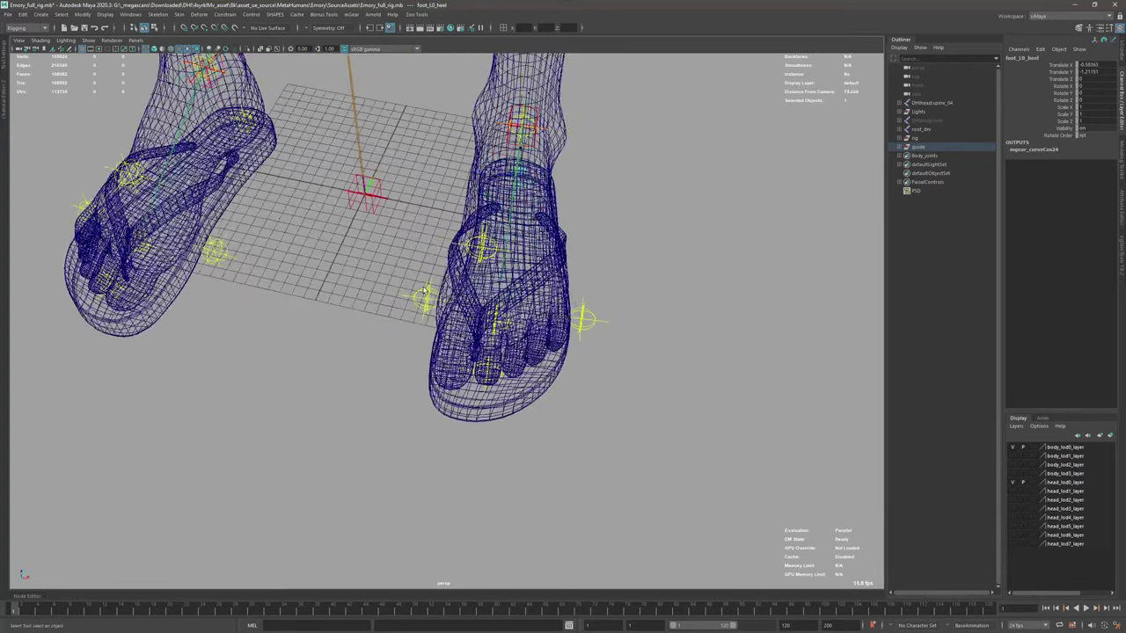
{"action": "left_click_drag", "start_coordinate": [517, 387], "coordinate": [489, 369], "text": "alt"}
{"action": "key", "text": "ctrl+z"}
{"action": "key", "text": "ctrl+z"}
{"action": "key", "text": "ctrl+z"}
{"action": "key", "text": "ctrl+z"}
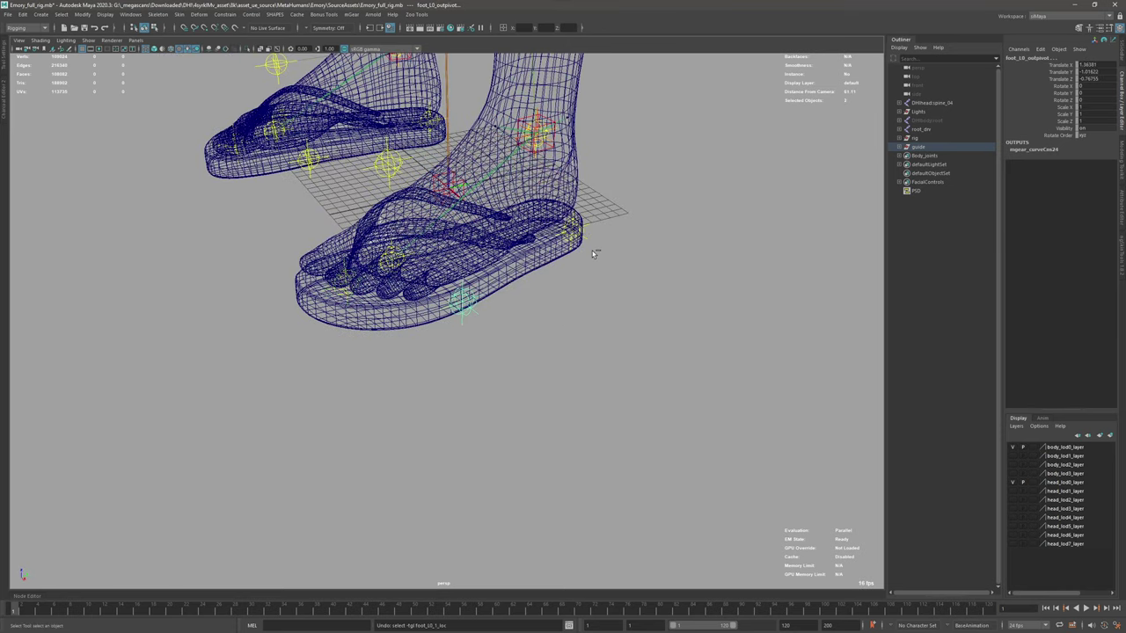
Select the guide root, review the Naming Rules in its settings for controls and joints, and close the settings
{"action": "scroll", "coordinate": [595, 226], "scroll_direction": "down", "scroll_amount": 5}
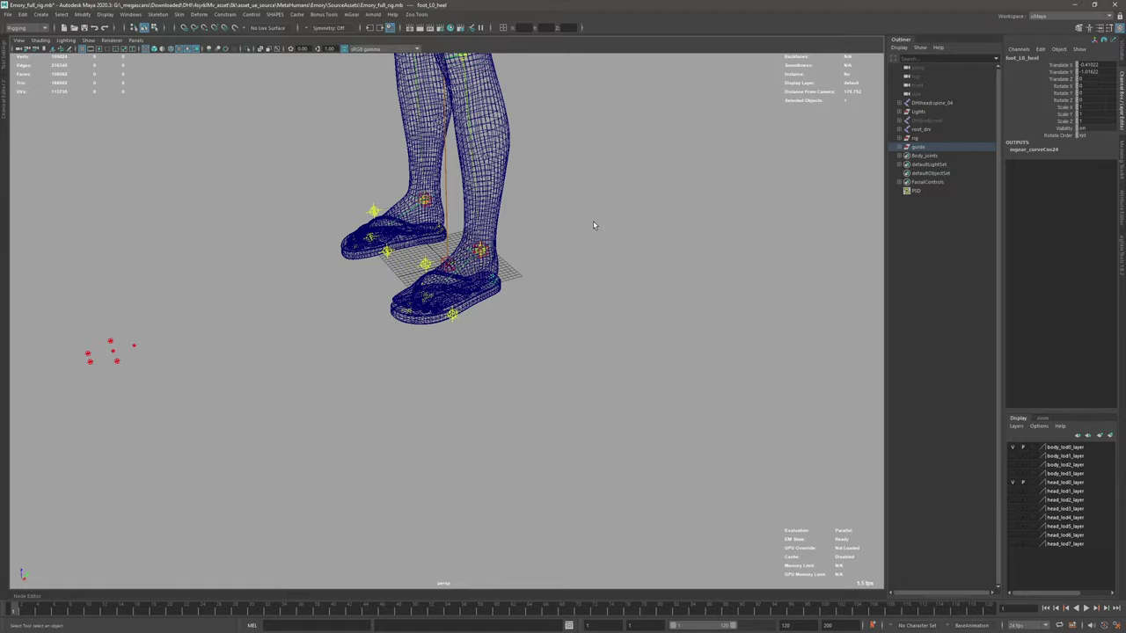
{"action": "left_click_drag", "start_coordinate": [486, 179], "coordinate": [528, 303], "text": "alt"}
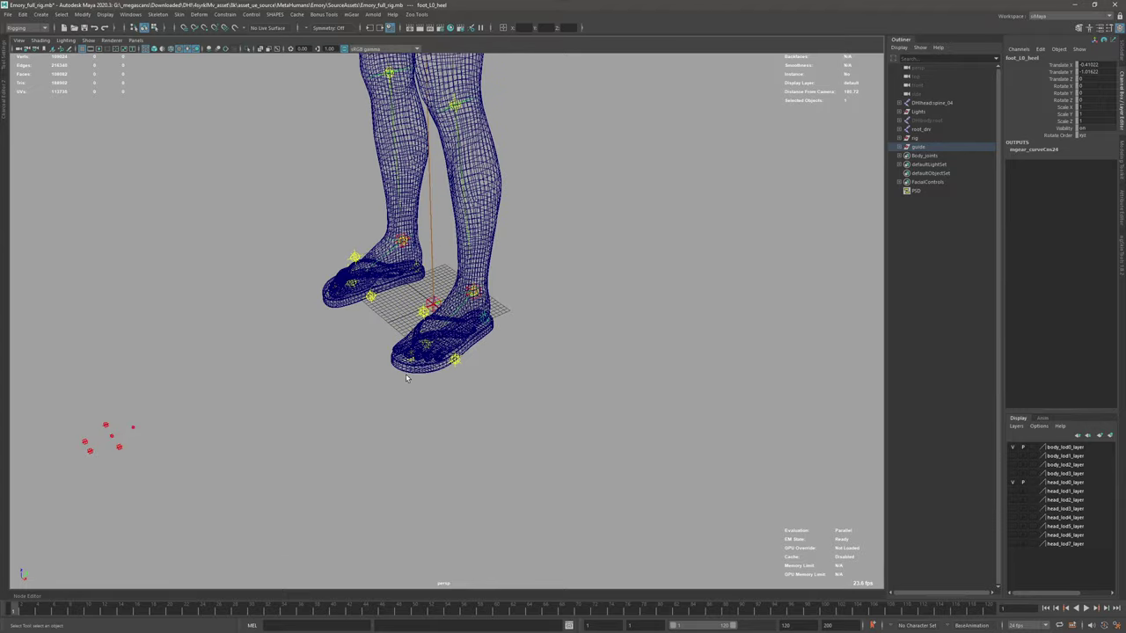
{"action": "mouse_move", "coordinate": [407, 378]}
{"action": "left_mouse_down", "text": "alt"}
{"action": "mouse_move", "coordinate": [432, 390]}
{"action": "mouse_move", "coordinate": [410, 362]}
{"action": "mouse_move", "coordinate": [367, 372]}
{"action": "mouse_move", "coordinate": [504, 167]}
{"action": "mouse_move", "coordinate": [532, 276]}
{"action": "mouse_move", "coordinate": [502, 314]}
{"action": "mouse_move", "coordinate": [506, 305]}
{"action": "left_mouse_up", "text": "alt"}
{"action": "scroll", "coordinate": [504, 167], "scroll_direction": "down", "scroll_amount": 12}
{"action": "key", "text": "6"}
{"action": "key", "text": "4"}
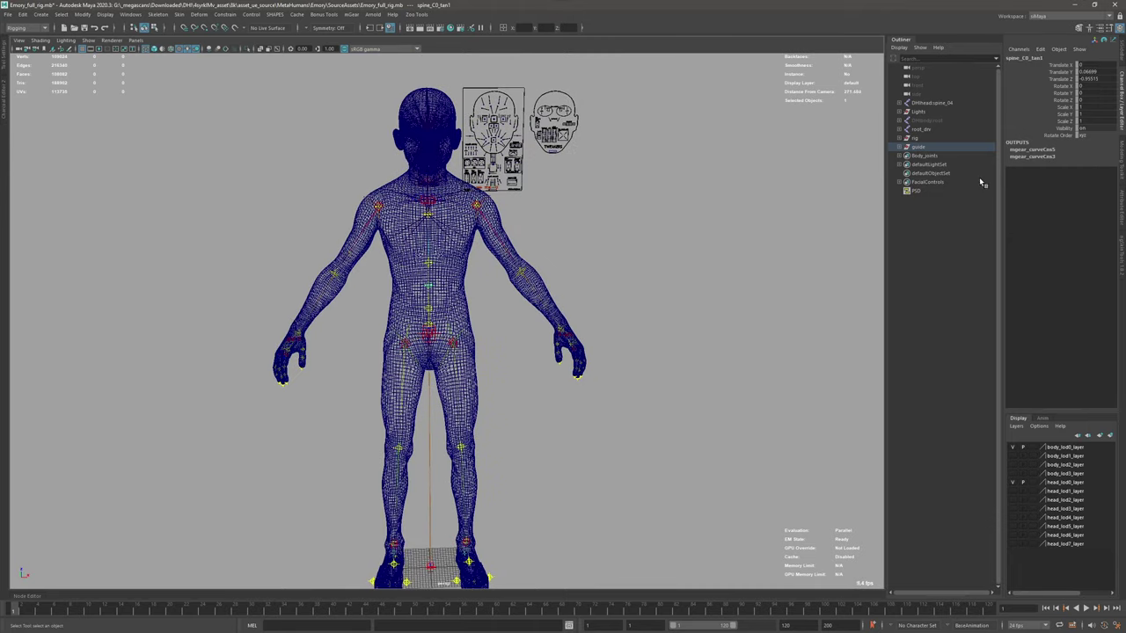
{"action": "left_click", "coordinate": [916, 146]}
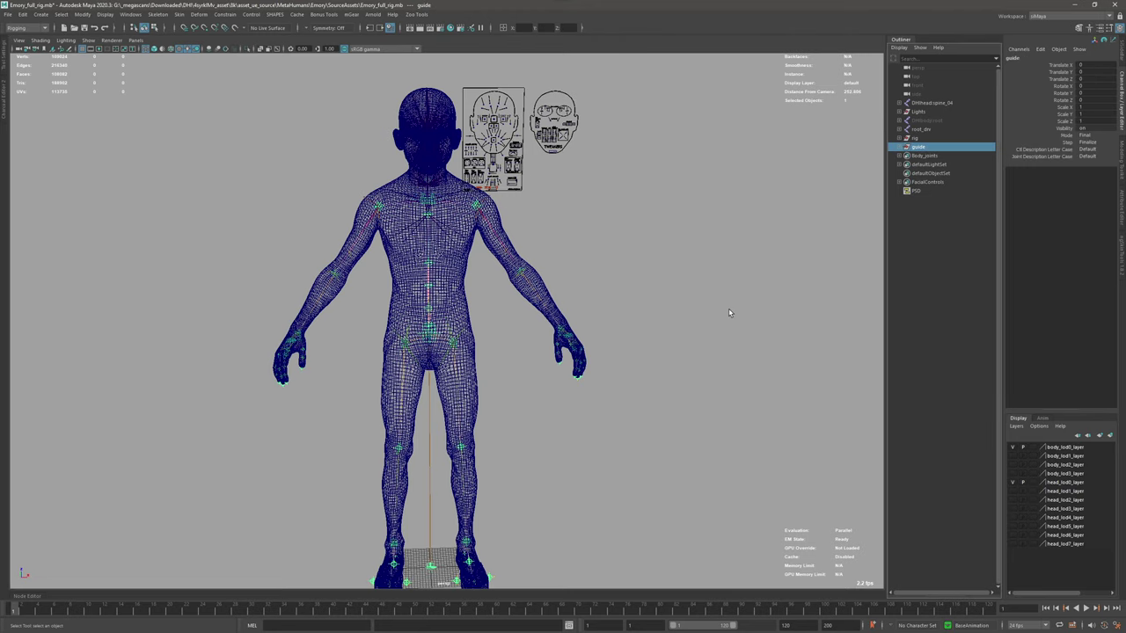
{"action": "key", "text": "alt+s"}
{"action": "left_click", "coordinate": [221, 97]}
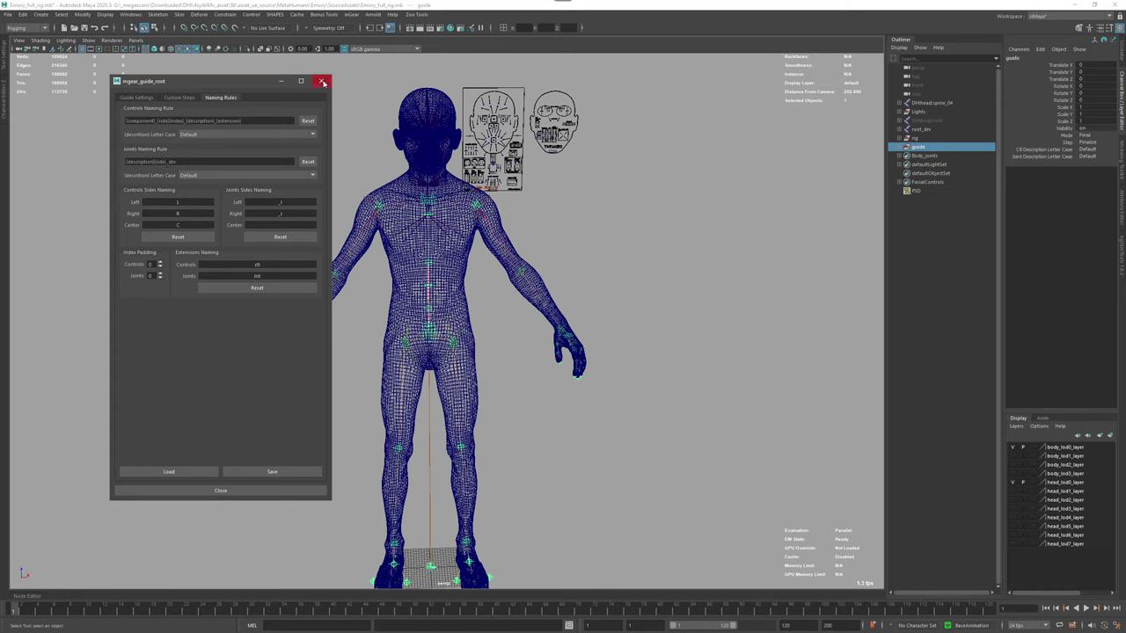
{"action": "left_click", "coordinate": [323, 82]}
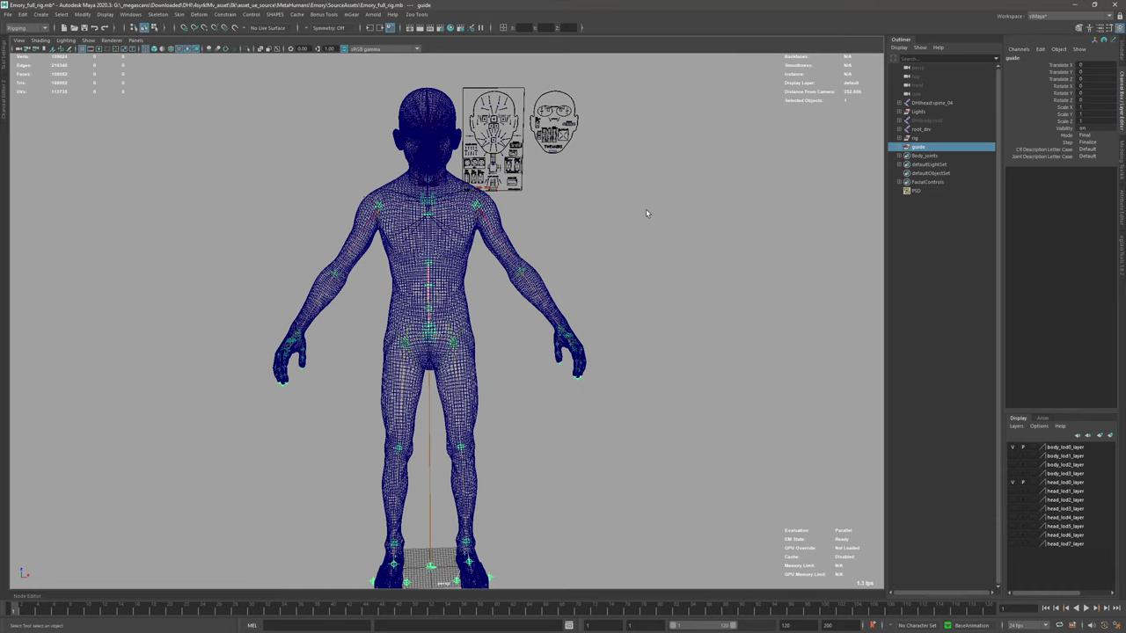
Snap the mGear guide to the MetaHuman skeleton with the EPIC MetaHuman Snap guide sample
{"action": "left_click_drag", "start_coordinate": [648, 214], "coordinate": [642, 216], "text": "alt"}
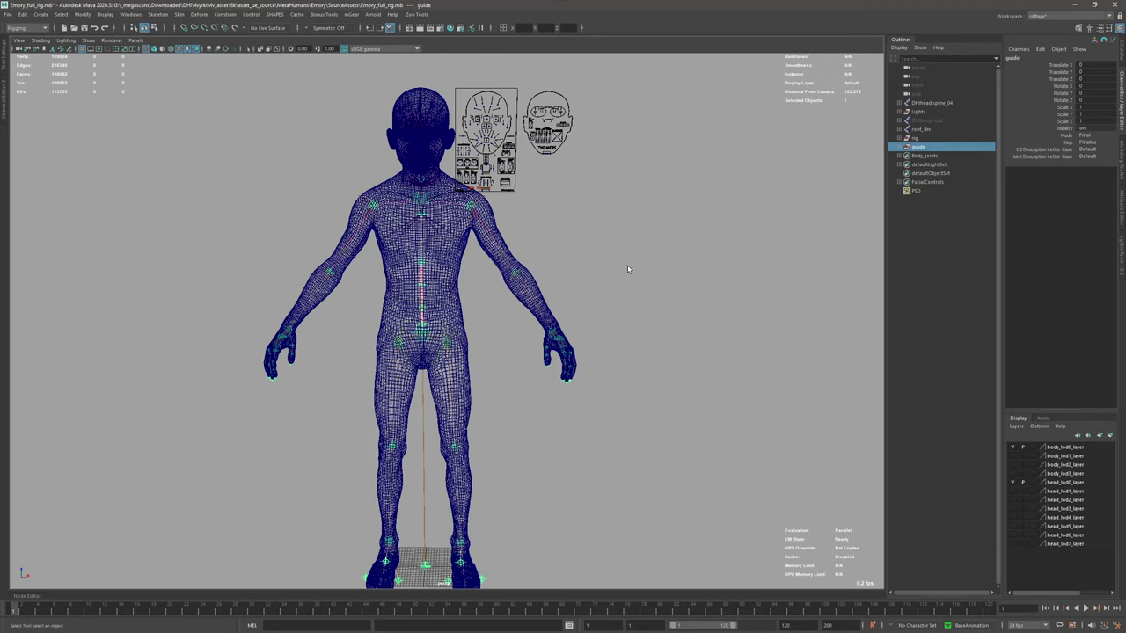
{"action": "left_click", "coordinate": [351, 15]}
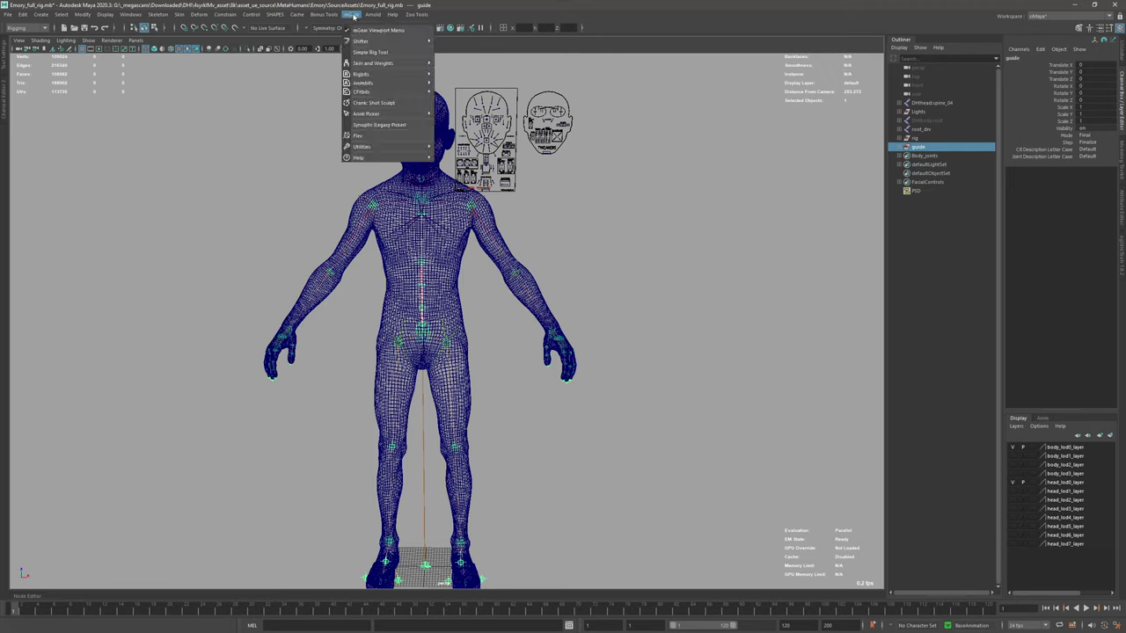
{"action": "mouse_move", "coordinate": [361, 44]}
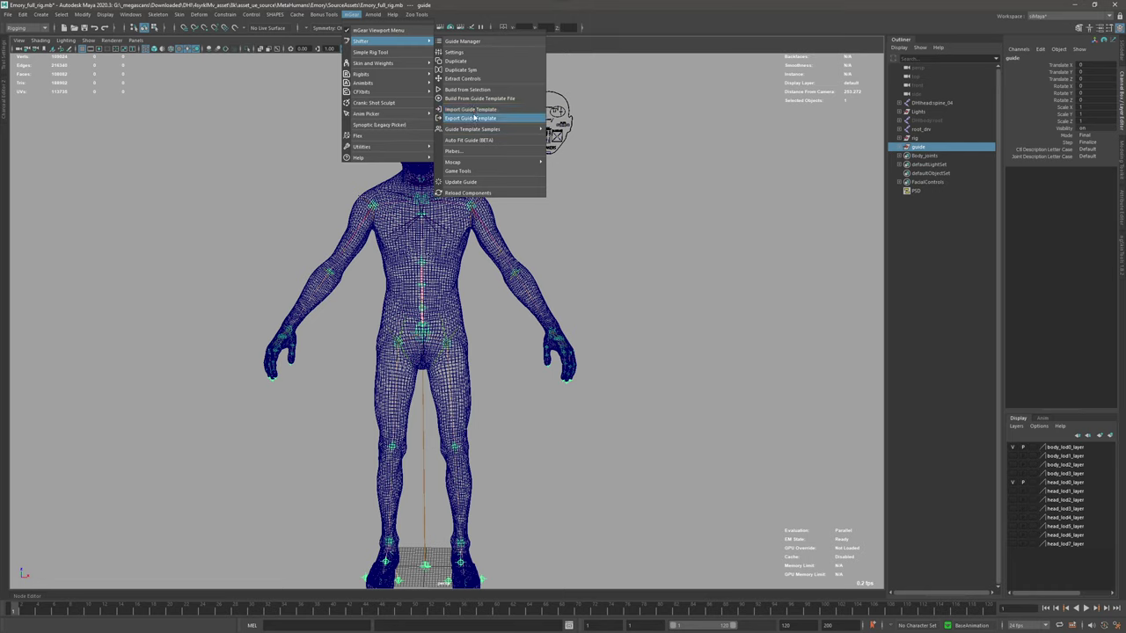
{"action": "mouse_move", "coordinate": [474, 134]}
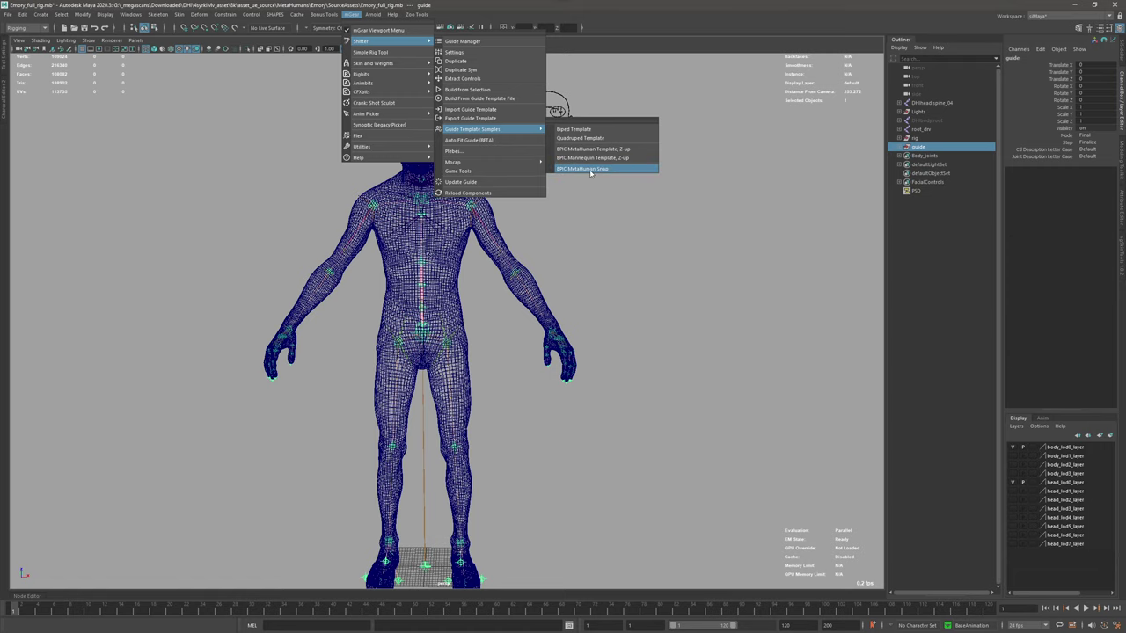
{"action": "left_click", "coordinate": [590, 168]}
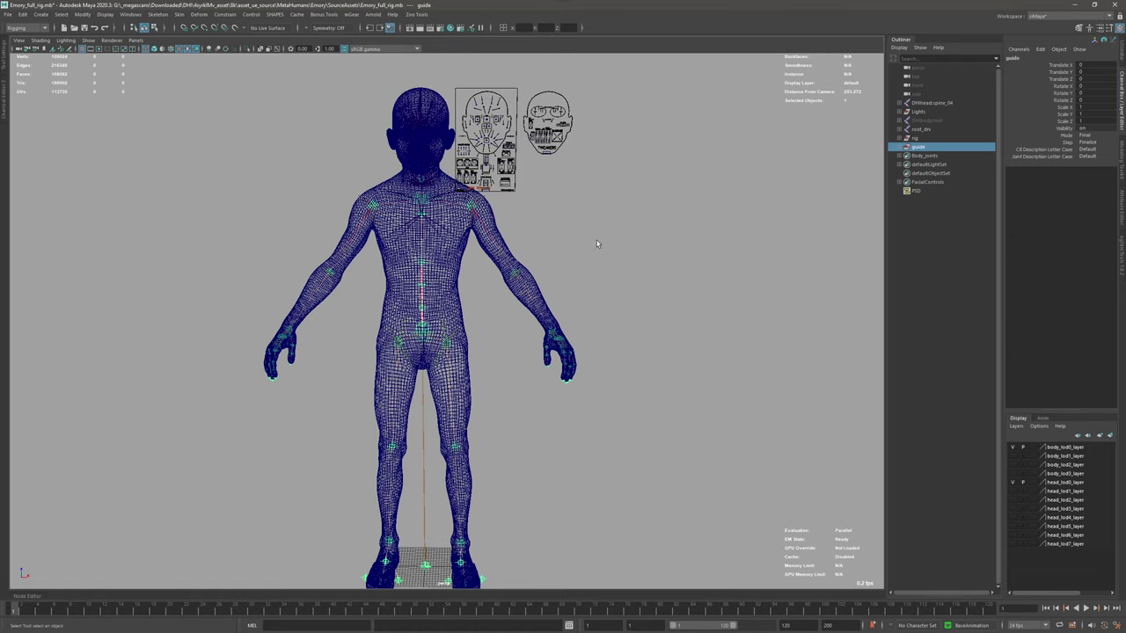
{"action": "left_click_drag", "start_coordinate": [601, 229], "coordinate": [554, 219], "text": "alt"}
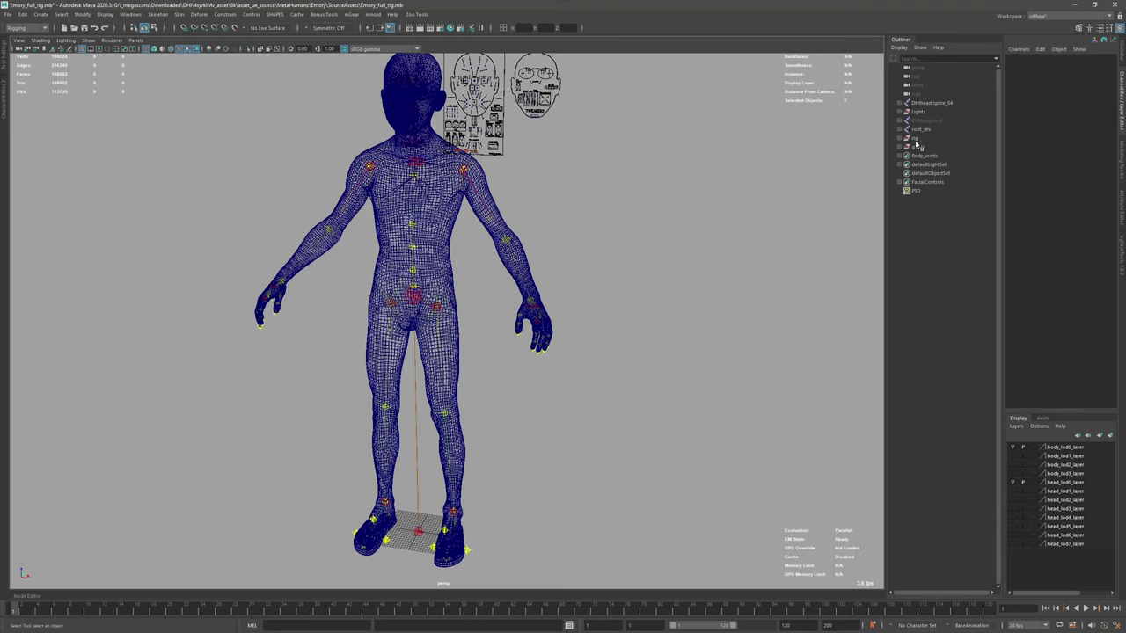
Build the Shifter rig from the selected guide root and close the build log
{"action": "left_click", "coordinate": [918, 147]}
{"action": "key", "text": "q"}
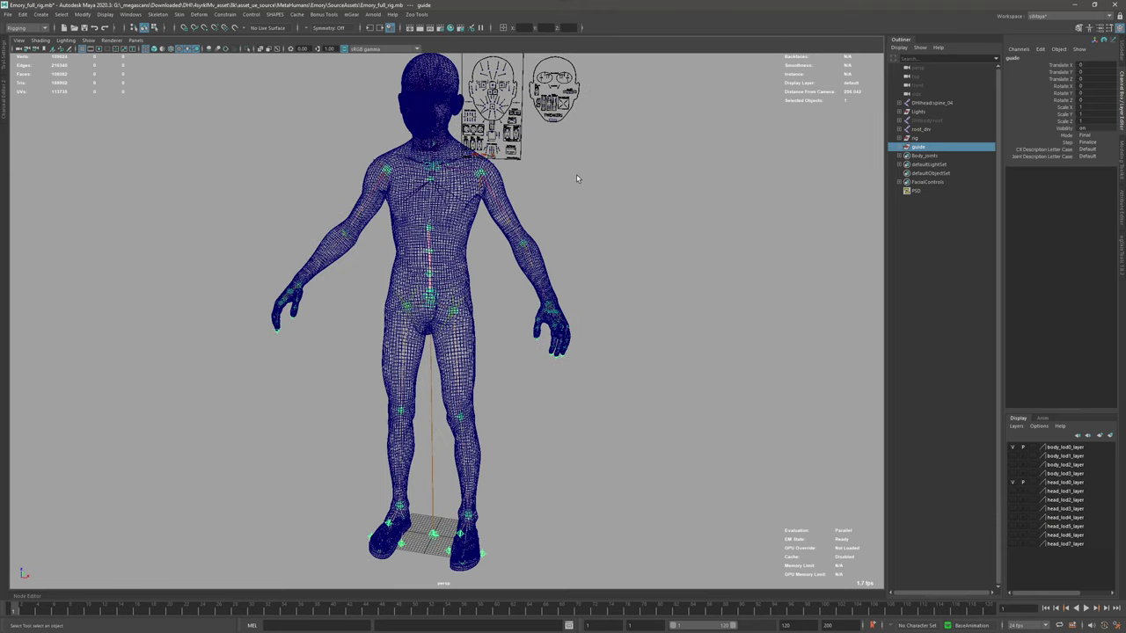
{"action": "left_click", "coordinate": [352, 14]}
{"action": "mouse_move", "coordinate": [366, 43]}
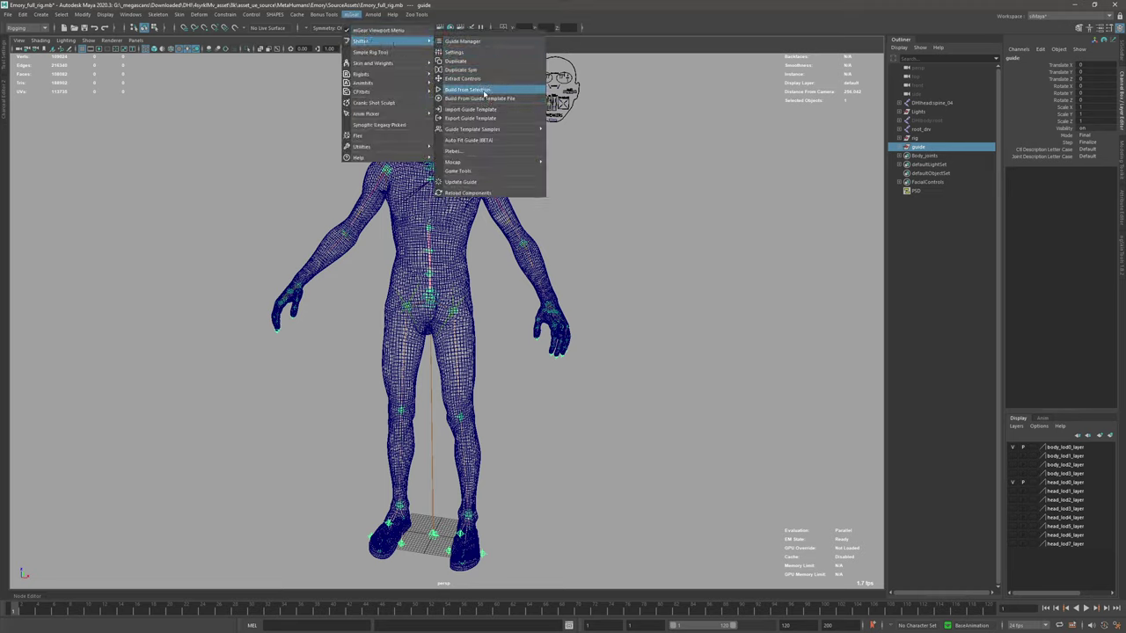
{"action": "left_click", "coordinate": [467, 88]}
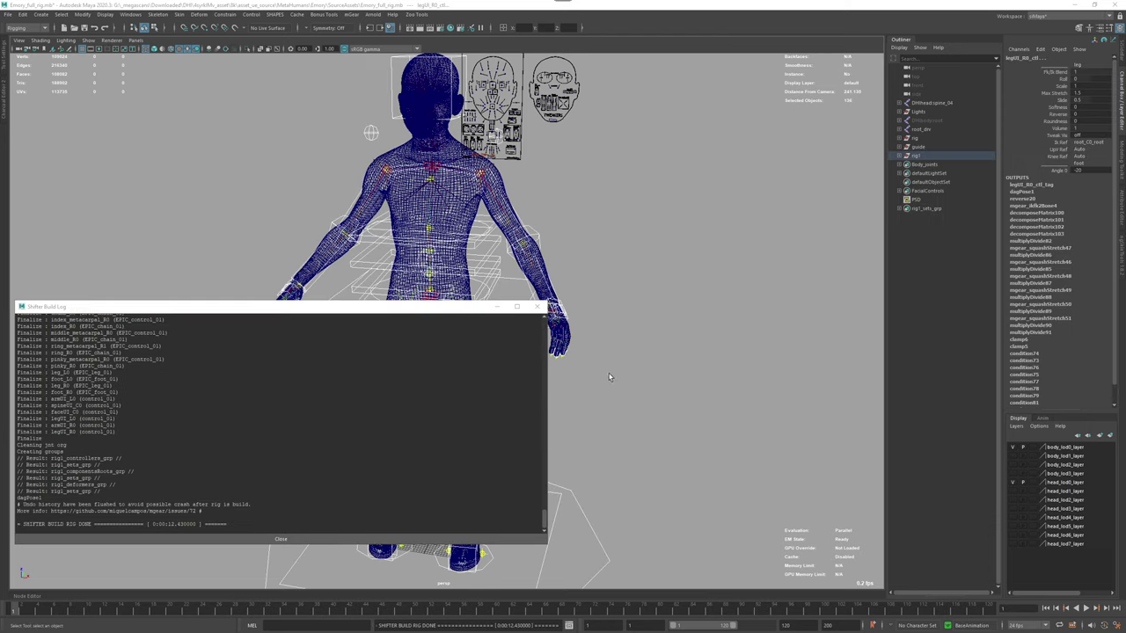
{"action": "left_click_drag", "start_coordinate": [585, 348], "coordinate": [554, 340], "text": "alt"}
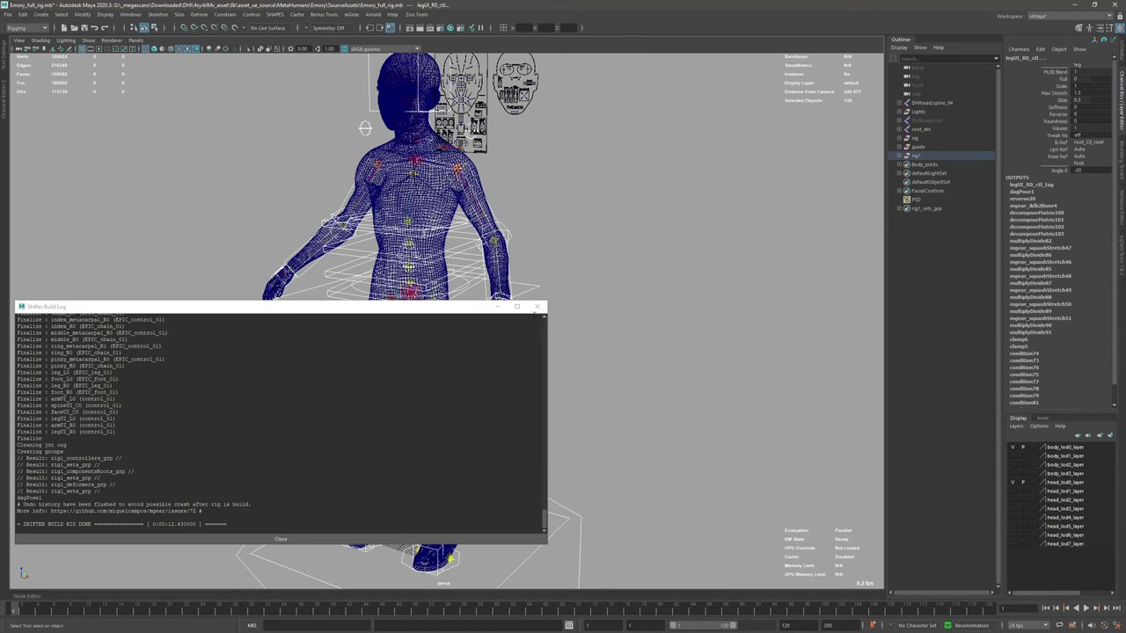
{"action": "left_click", "coordinate": [536, 308]}
Try moving the left leg's IK control on the new rig and undo the test changes
{"action": "middle_click_drag", "start_coordinate": [529, 290], "coordinate": [505, 319], "text": "alt"}
{"action": "scroll", "coordinate": [536, 320], "scroll_direction": "up", "scroll_amount": 2}
{"action": "left_click_drag", "start_coordinate": [505, 319], "coordinate": [466, 317], "text": "alt"}
{"action": "scroll", "coordinate": [466, 317], "scroll_direction": "down", "scroll_amount": 5}
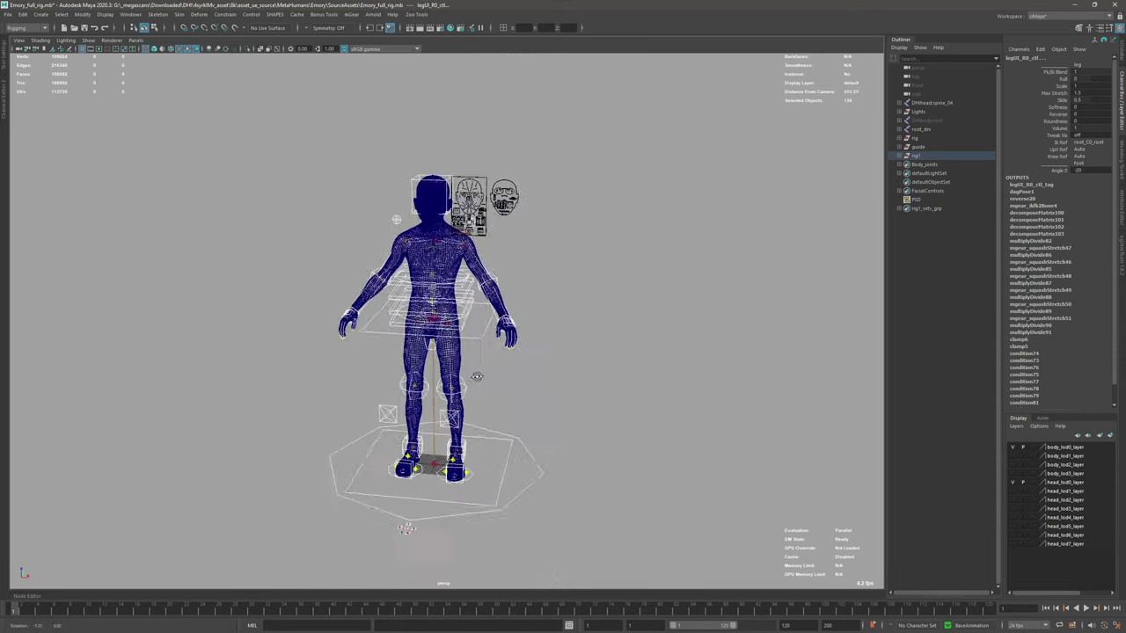
{"action": "left_click_drag", "start_coordinate": [477, 377], "coordinate": [482, 348], "text": "alt"}
{"action": "scroll", "coordinate": [466, 455], "scroll_direction": "up", "scroll_amount": 5}
{"action": "left_click_drag", "start_coordinate": [466, 453], "coordinate": [464, 505], "text": "alt"}
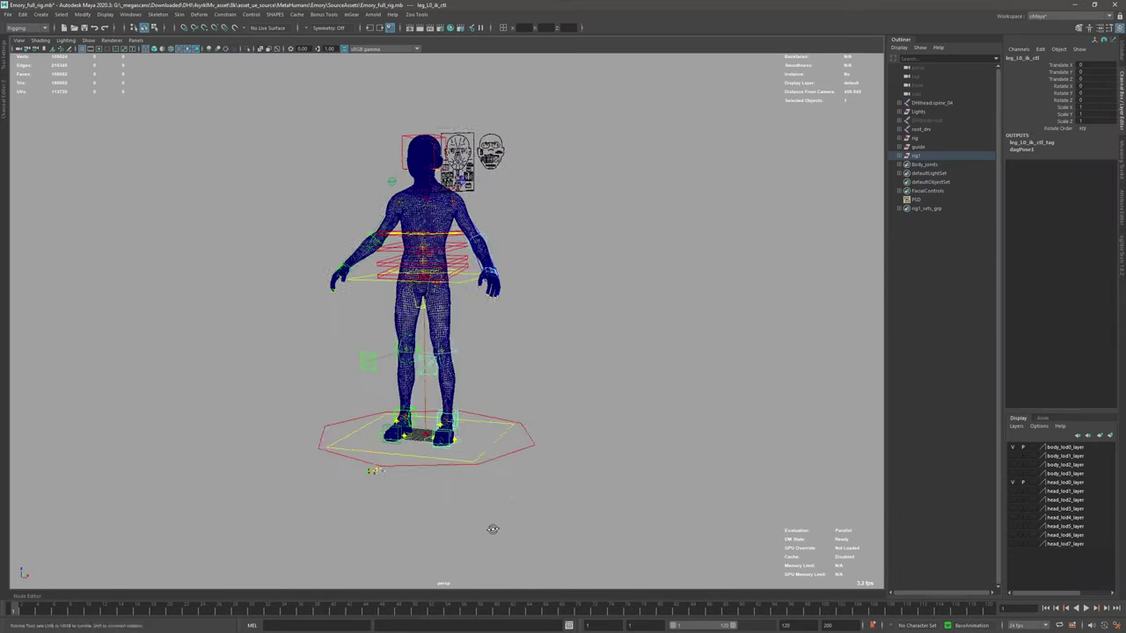
{"action": "mouse_move", "coordinate": [458, 422]}
{"action": "left_mouse_down", "text": "alt"}
{"action": "mouse_move", "coordinate": [431, 418]}
{"action": "mouse_move", "coordinate": [417, 395]}
{"action": "mouse_move", "coordinate": [385, 417]}
{"action": "mouse_move", "coordinate": [381, 393]}
{"action": "mouse_move", "coordinate": [437, 378]}
{"action": "left_mouse_up", "text": "alt"}
{"action": "scroll", "coordinate": [417, 396], "scroll_direction": "up", "scroll_amount": 4}
{"action": "key", "text": "ctrl+z"}
{"action": "key", "text": "ctrl+z"}
{"action": "middle_click_drag", "start_coordinate": [465, 385], "coordinate": [464, 423], "text": "alt"}
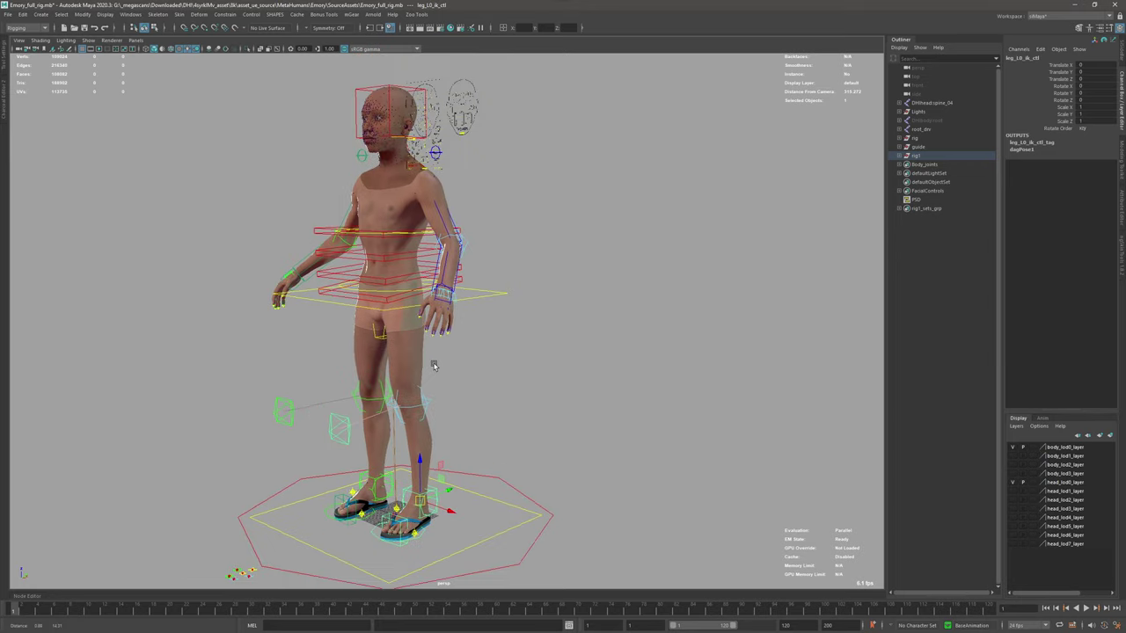
Try moving the chest spine IK control on the torso and undo the move
{"action": "left_click_drag", "start_coordinate": [413, 392], "coordinate": [473, 351], "text": "alt"}
{"action": "middle_click_drag", "start_coordinate": [473, 351], "coordinate": [494, 382], "text": "alt"}
{"action": "scroll", "coordinate": [494, 380], "scroll_direction": "up", "scroll_amount": 5}
{"action": "left_click_drag", "start_coordinate": [495, 378], "coordinate": [526, 327], "text": "alt"}
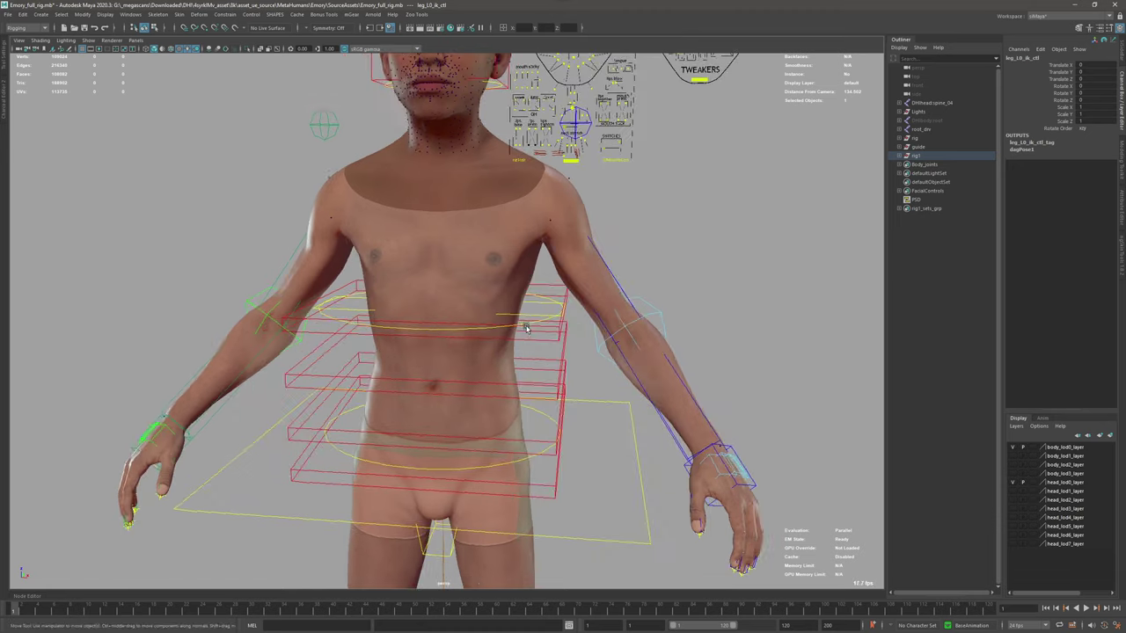
{"action": "left_click", "coordinate": [456, 319]}
{"action": "key", "text": "w"}
{"action": "scroll", "coordinate": [440, 308], "scroll_direction": "down", "scroll_amount": 4}
{"action": "scroll", "coordinate": [442, 309], "scroll_direction": "up", "scroll_amount": 2}
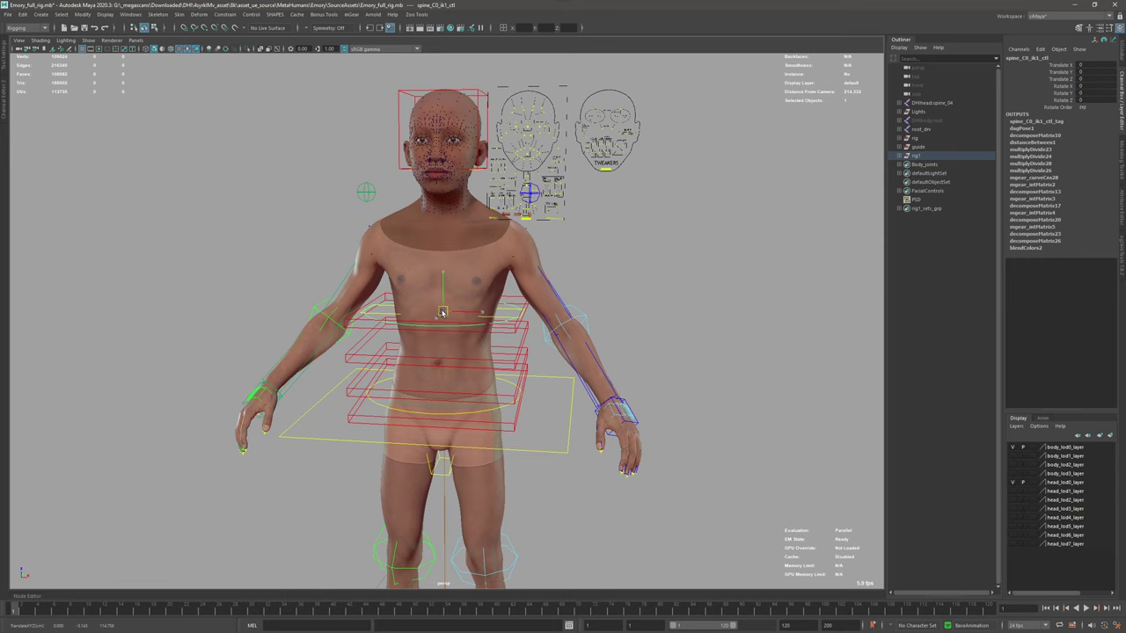
{"action": "left_click_drag", "start_coordinate": [443, 312], "coordinate": [474, 287]}
{"action": "key", "text": "ctrl+z"}
Select the spine's host control and set its Volume attribute to 0
{"action": "middle_click_drag", "start_coordinate": [467, 252], "coordinate": [474, 277], "text": "alt"}
{"action": "scroll", "coordinate": [456, 281], "scroll_direction": "up", "scroll_amount": 1}
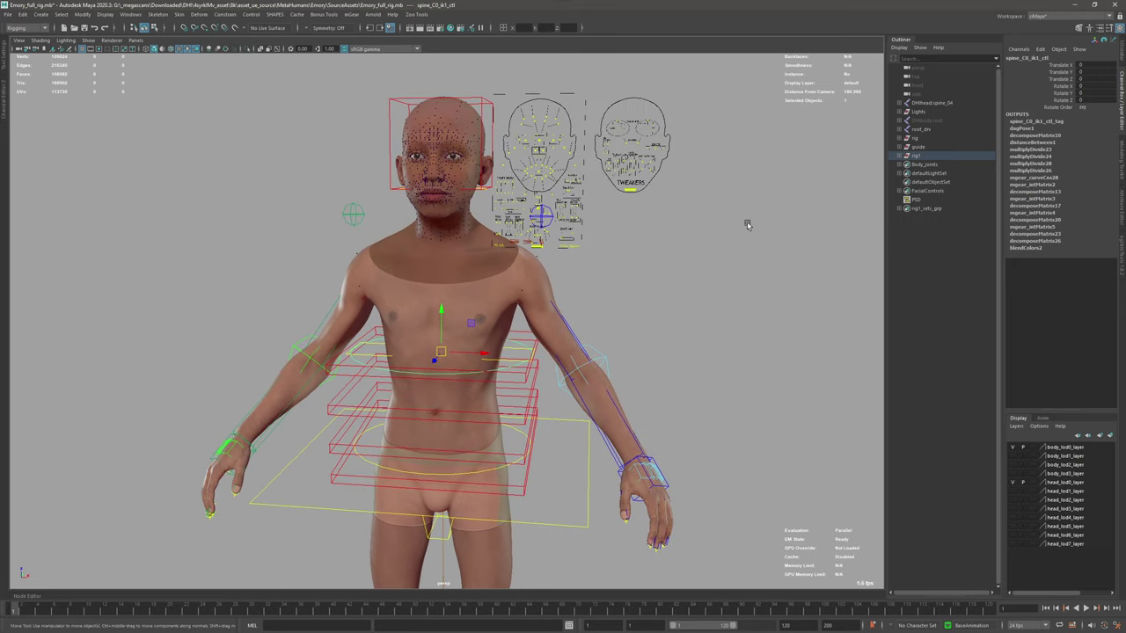
{"action": "middle_click_drag", "start_coordinate": [590, 346], "coordinate": [578, 337], "text": "alt"}
{"action": "right_click", "coordinate": [494, 354]}
{"action": "left_click", "coordinate": [550, 362]}
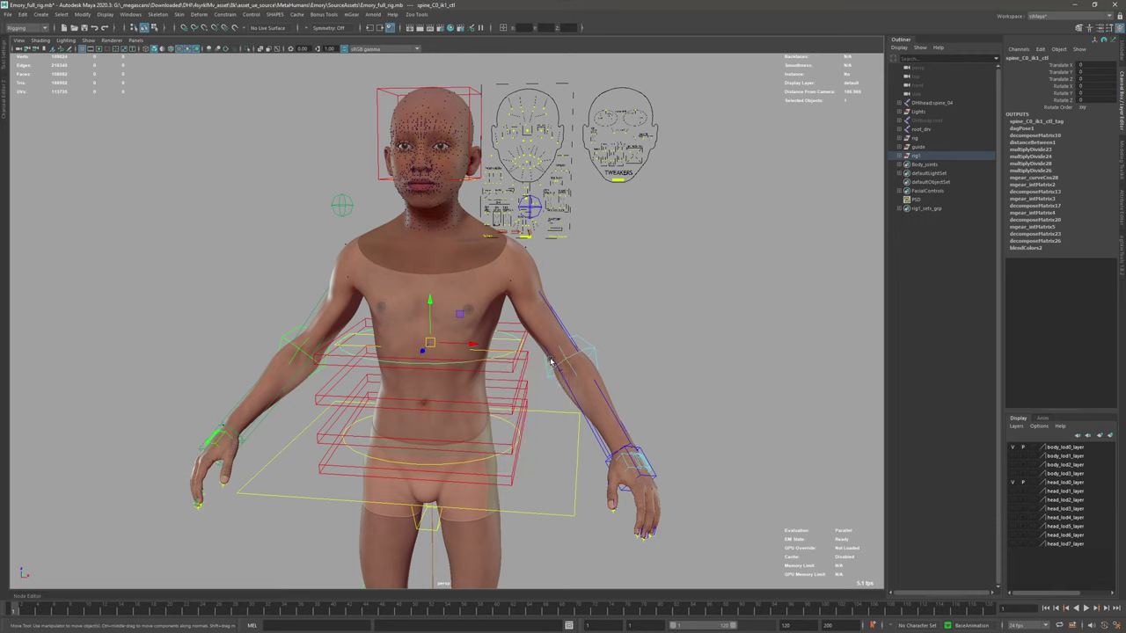
{"action": "left_click", "coordinate": [550, 360]}
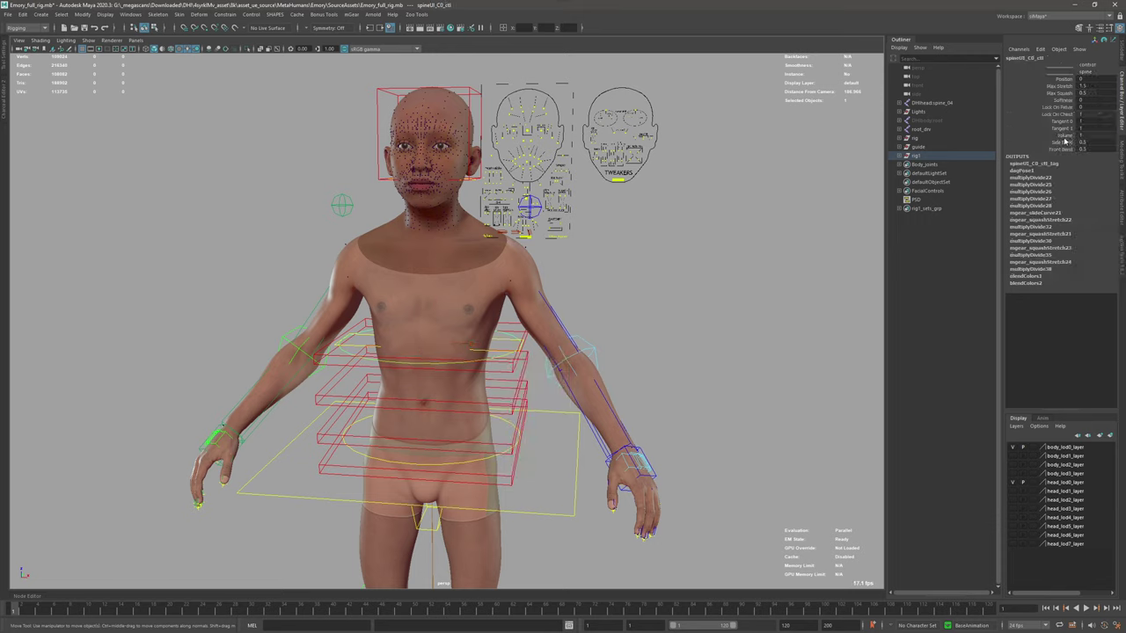
{"action": "left_click", "coordinate": [1066, 136]}
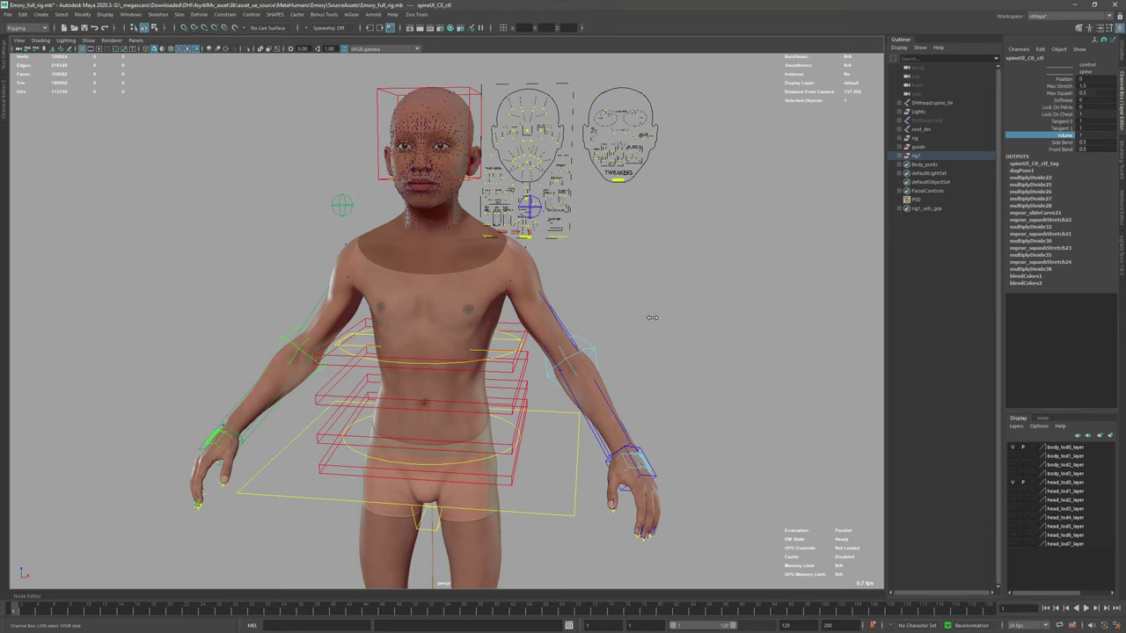
Test the spine by raising the chest IK control well above its rest position, and undo the move
{"action": "left_click", "coordinate": [511, 338]}
{"action": "key", "text": "w"}
{"action": "left_click_drag", "start_coordinate": [430, 342], "coordinate": [415, 268]}
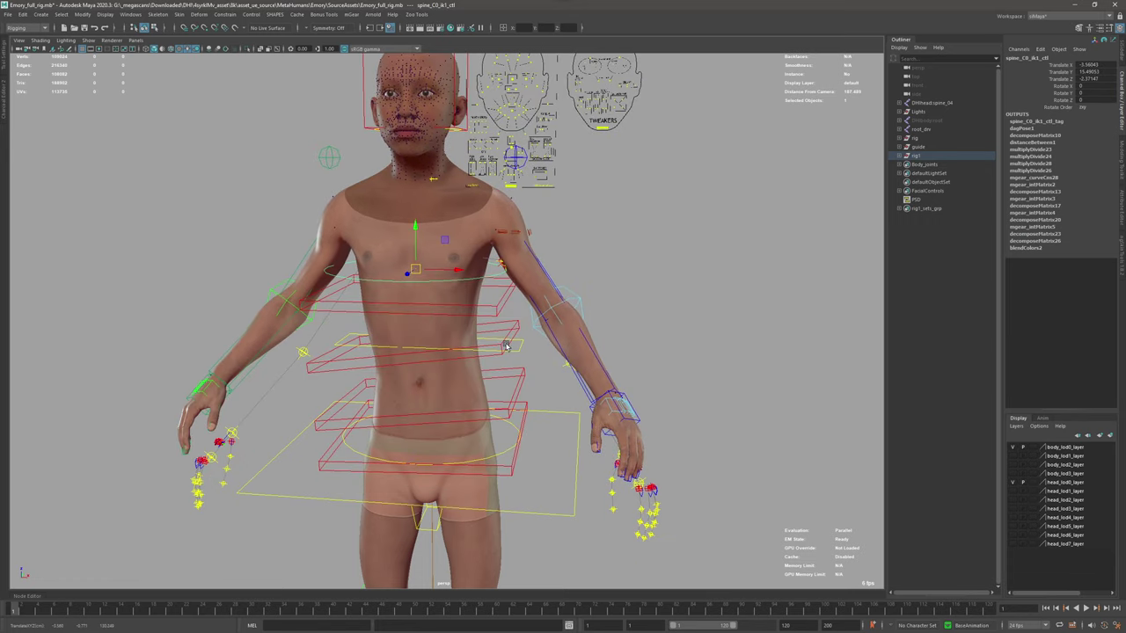
{"action": "key", "text": "ctrl+z"}
{"action": "left_click_drag", "start_coordinate": [431, 386], "coordinate": [449, 390], "text": "alt"}
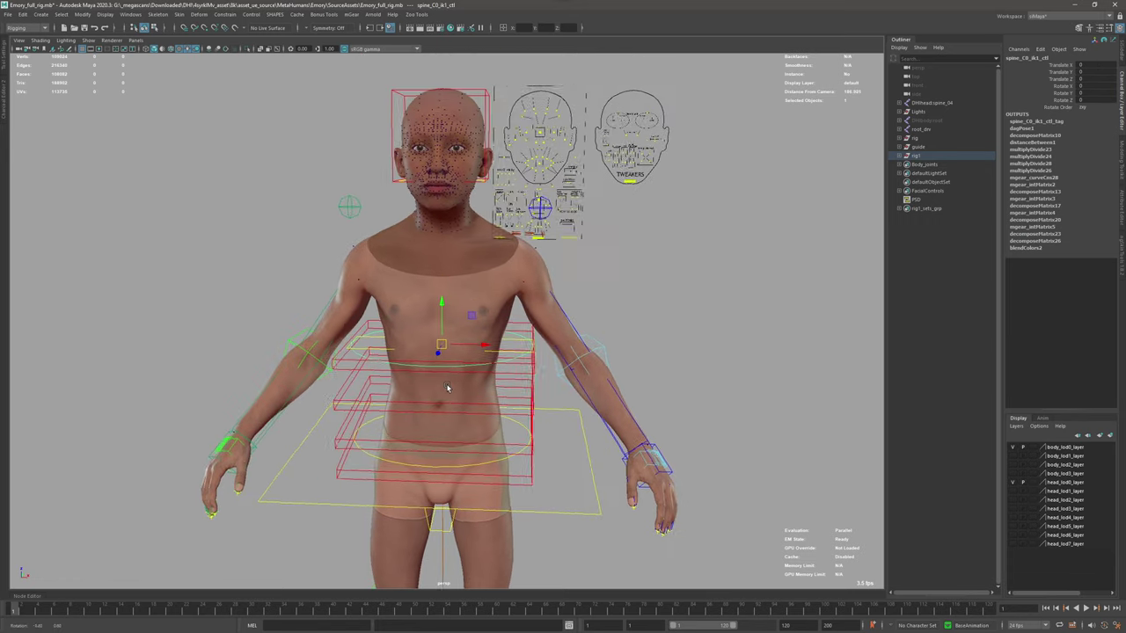
Select the spine's host control again and set Max Stretch and Max Squash to 1
{"action": "left_click", "coordinate": [583, 398]}
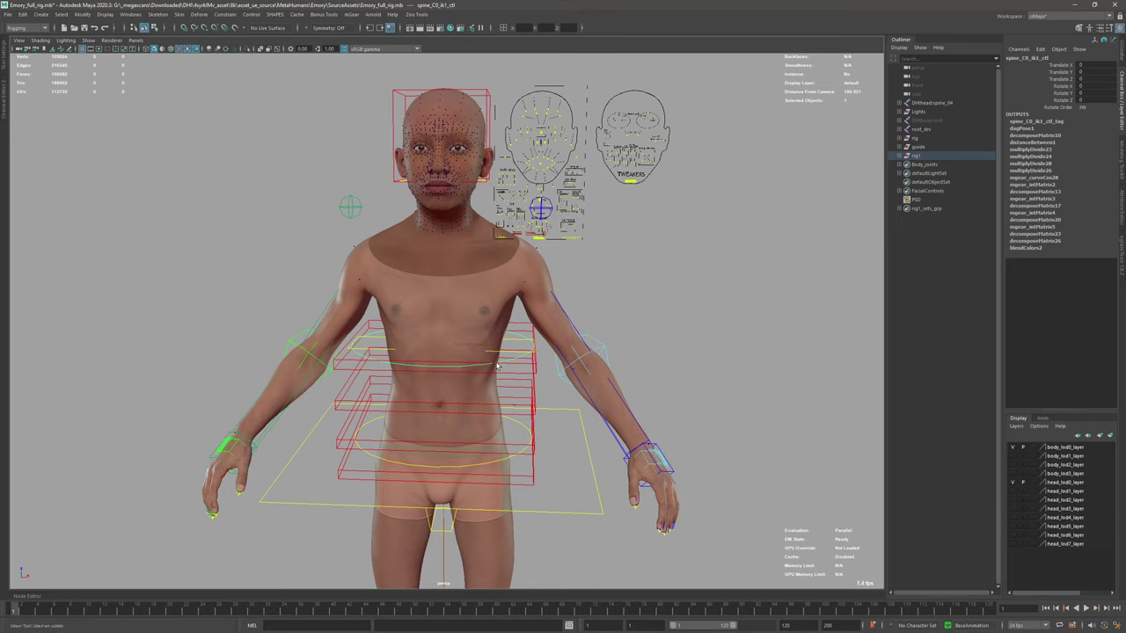
{"action": "right_click", "coordinate": [497, 365]}
{"action": "right_click", "coordinate": [444, 350]}
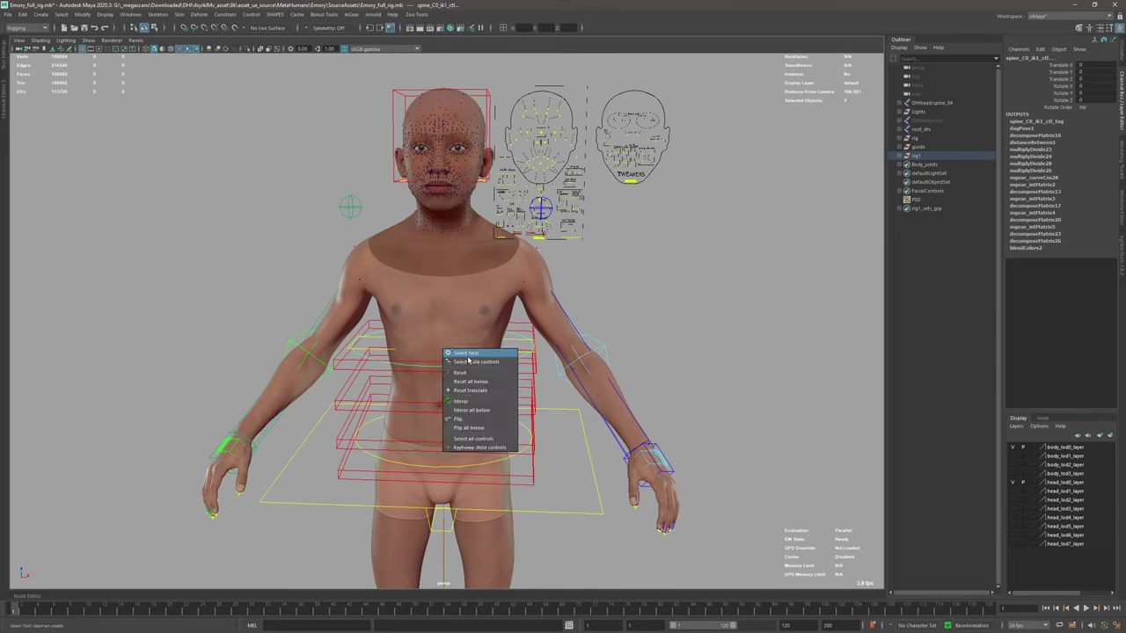
{"action": "left_click", "coordinate": [467, 355]}
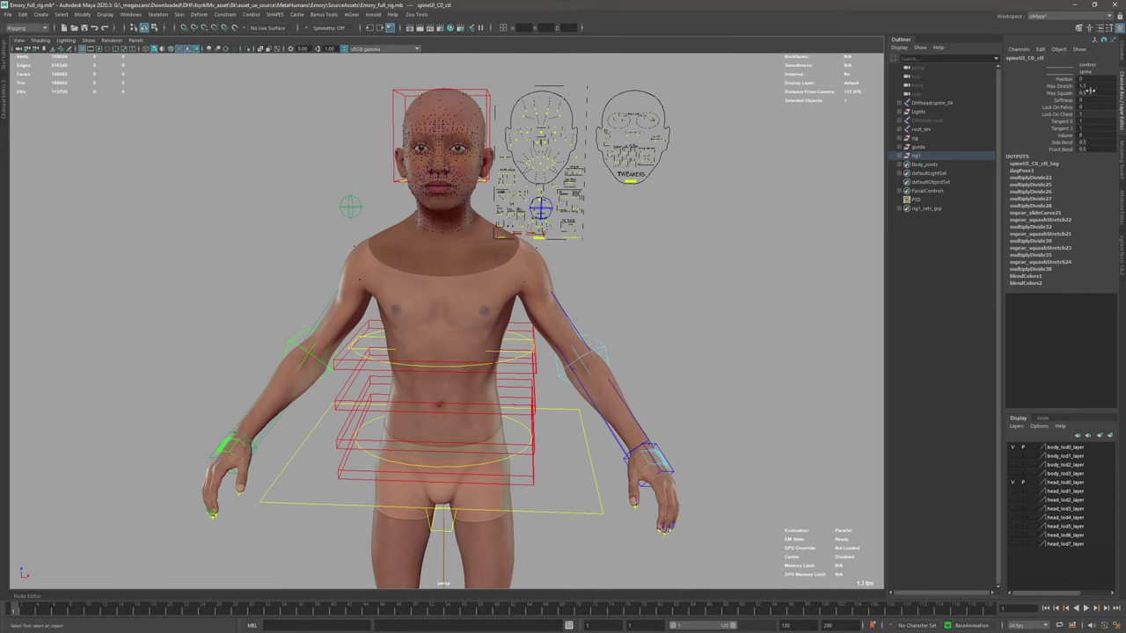
{"action": "double_click", "coordinate": [1083, 86]}
{"action": "key", "text": "Tab"}
{"action": "type", "text": "1"}
{"action": "key", "text": "Return"}
Try raising the chest IK control slightly to test the spine's stretch limits, and undo the move
{"action": "left_click", "coordinate": [517, 363]}
{"action": "key", "text": "w"}
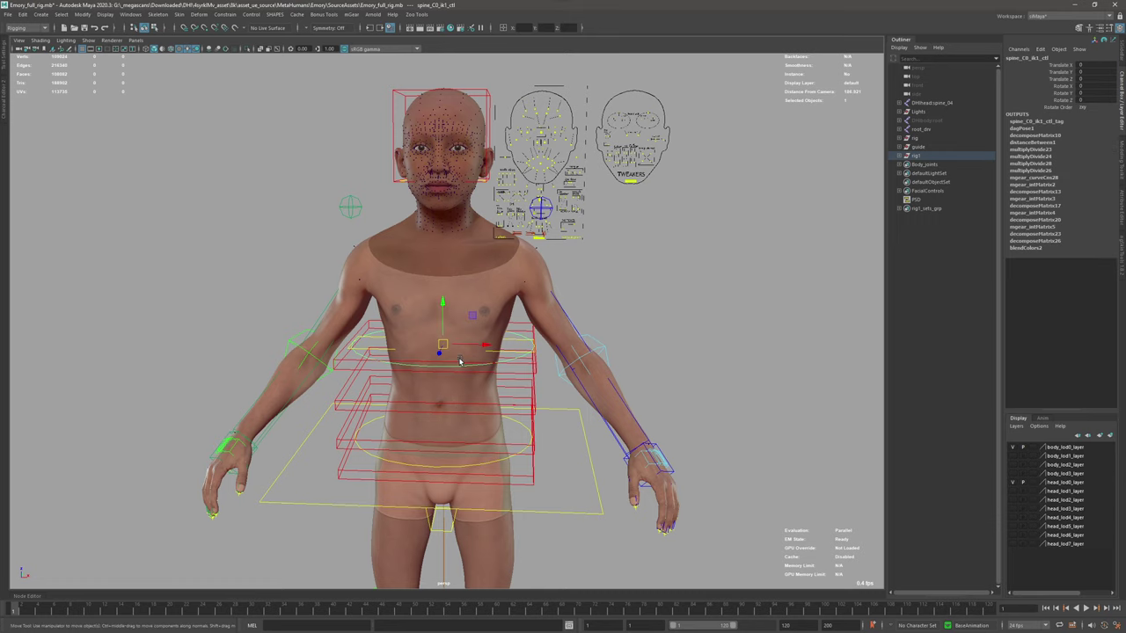
{"action": "left_click_drag", "start_coordinate": [445, 347], "coordinate": [444, 324]}
{"action": "key", "text": "ctrl+z"}
{"action": "key", "text": "q"}
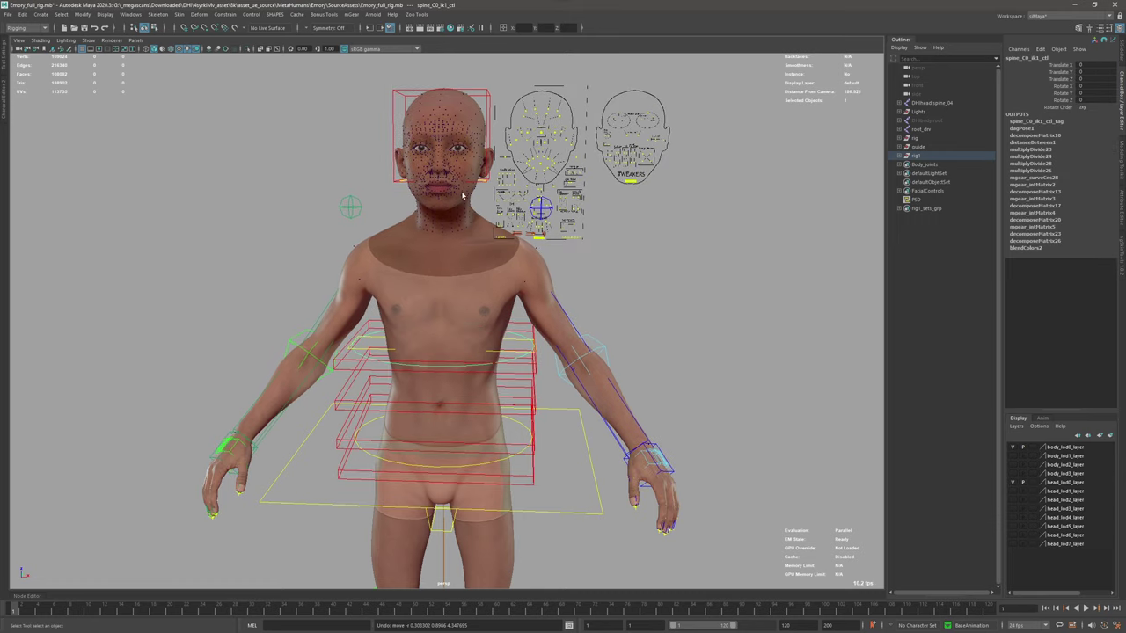
Select the neck's host control and set Max Stretch and MaxSquash to 1 and Volume to 0
{"action": "left_click_drag", "start_coordinate": [418, 184], "coordinate": [400, 205], "text": "alt"}
{"action": "right_click", "coordinate": [390, 223]}
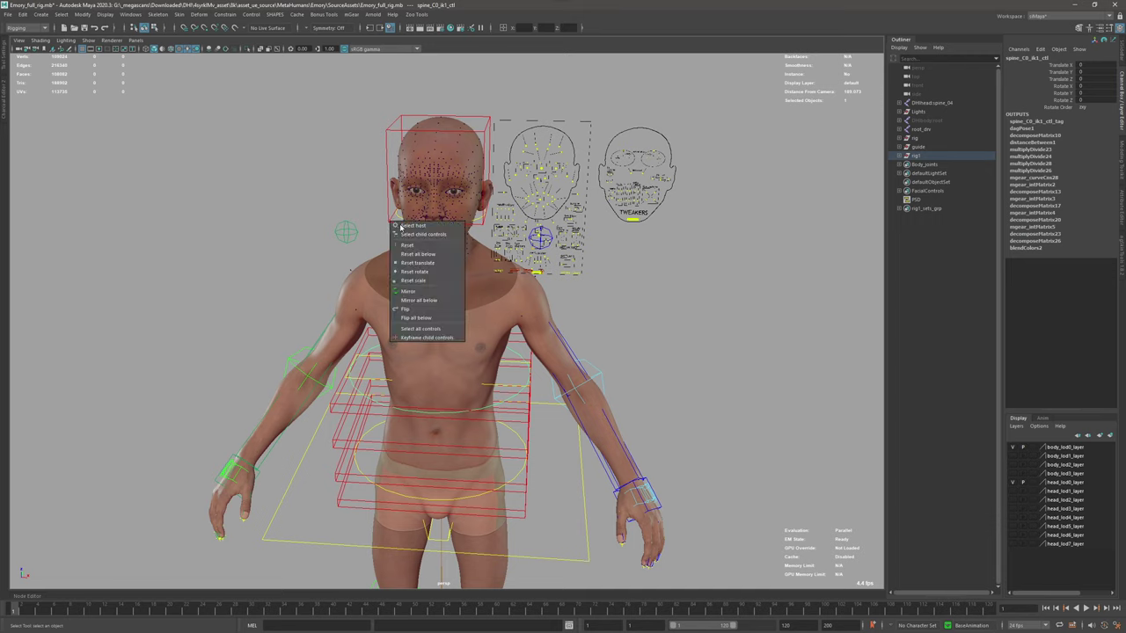
{"action": "left_click", "coordinate": [442, 255]}
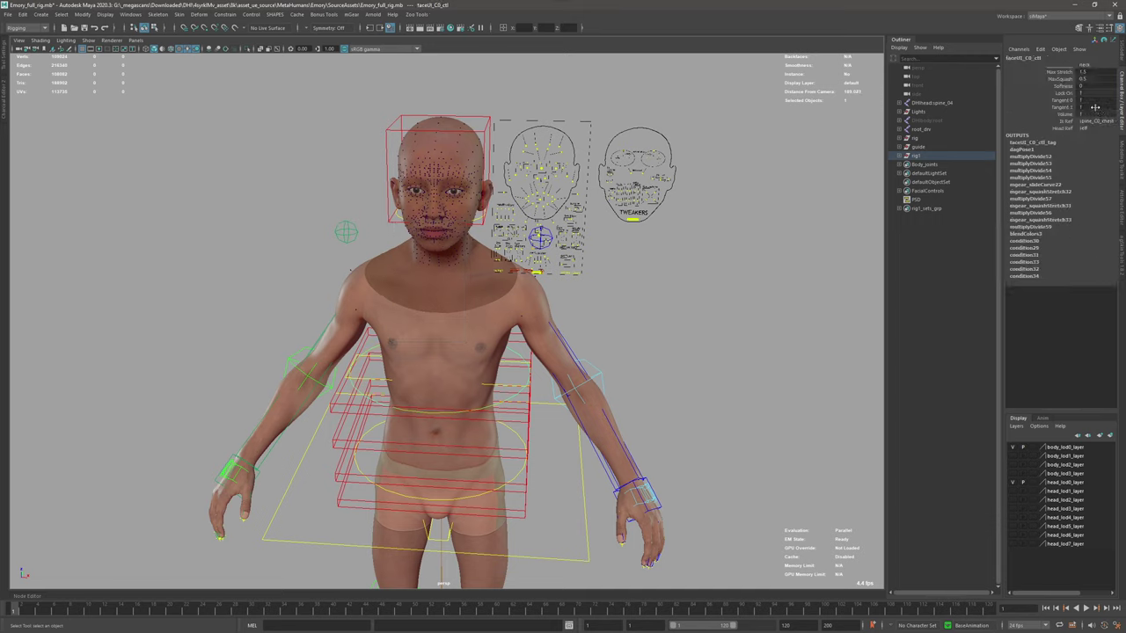
{"action": "left_click", "coordinate": [1095, 73]}
{"action": "type", "text": "1"}
{"action": "left_click", "coordinate": [1100, 80]}
{"action": "left_click", "coordinate": [1080, 114]}
{"action": "type", "text": "0"}
{"action": "key", "text": "Return"}
{"action": "left_click", "coordinate": [1085, 78]}
{"action": "type", "text": "1"}
{"action": "key", "text": "Return"}
{"action": "left_click", "coordinate": [587, 267]}
Move the neck IK control to about X 2.16, Y 3.57, Z -1.69 to test the neck
{"action": "middle_click_drag", "start_coordinate": [427, 156], "coordinate": [426, 220], "text": "alt"}
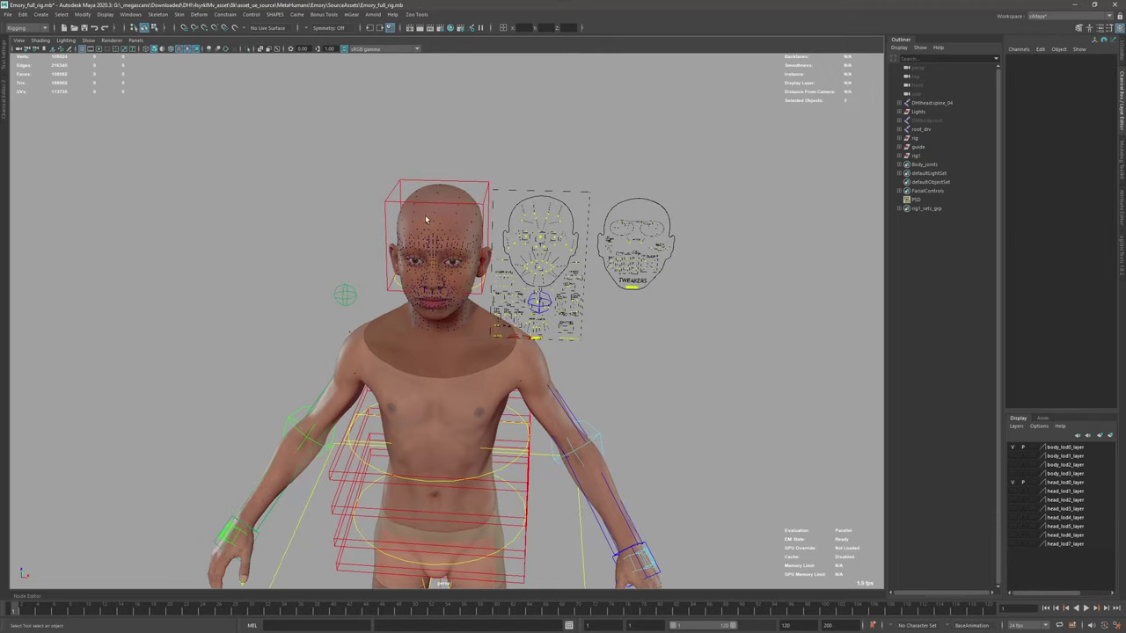
{"action": "left_click", "coordinate": [398, 283]}
{"action": "key", "text": "w"}
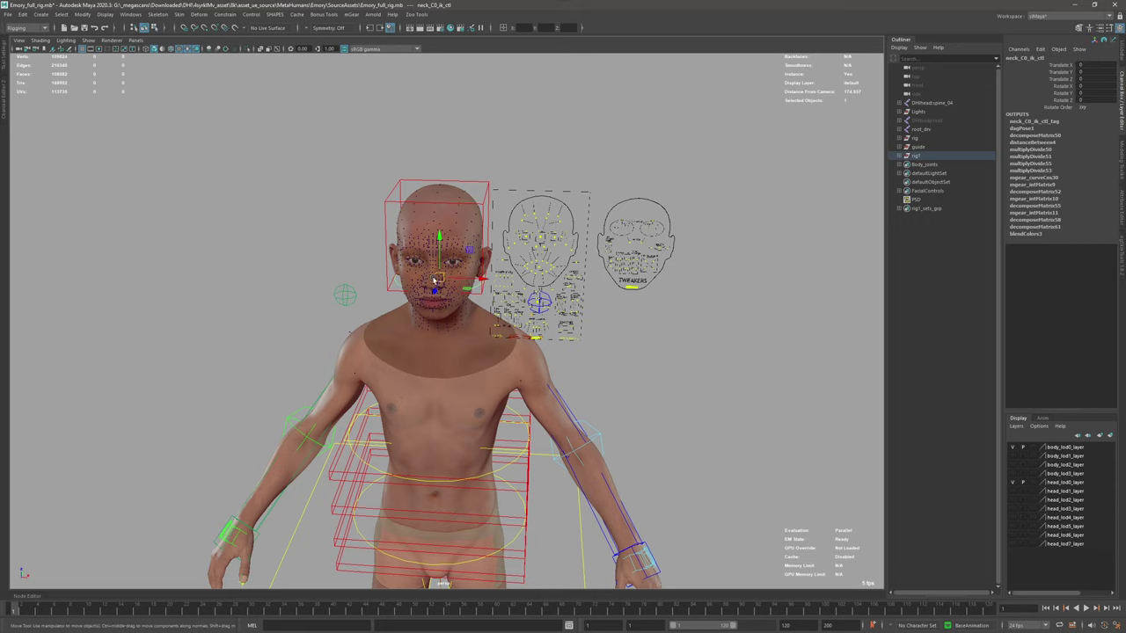
{"action": "mouse_move", "coordinate": [440, 278]}
{"action": "left_mouse_down"}
{"action": "mouse_move", "coordinate": [462, 276]}
{"action": "mouse_move", "coordinate": [416, 292]}
{"action": "mouse_move", "coordinate": [435, 264]}
{"action": "mouse_move", "coordinate": [446, 299]}
{"action": "left_mouse_up"}
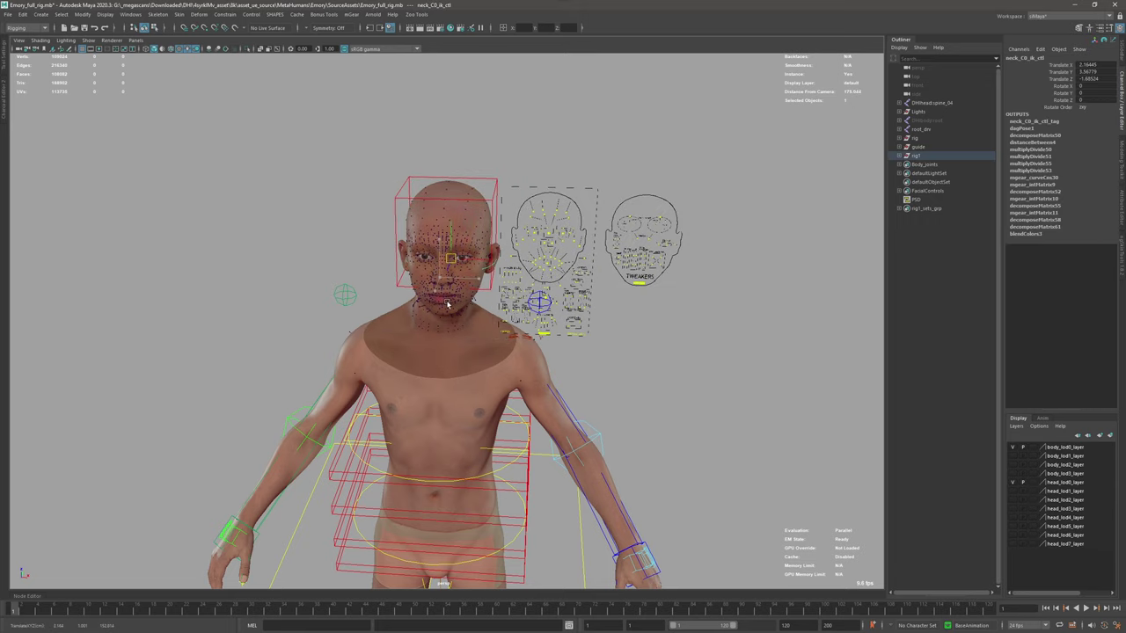
{"action": "left_click_drag", "start_coordinate": [454, 413], "coordinate": [475, 321], "text": "alt"}
Select the neck's host control, set Volume to 1 and Max Stretch to 1.5, and inspect the face and neck up close
{"action": "key", "text": "q"}
{"action": "right_click", "coordinate": [473, 143]}
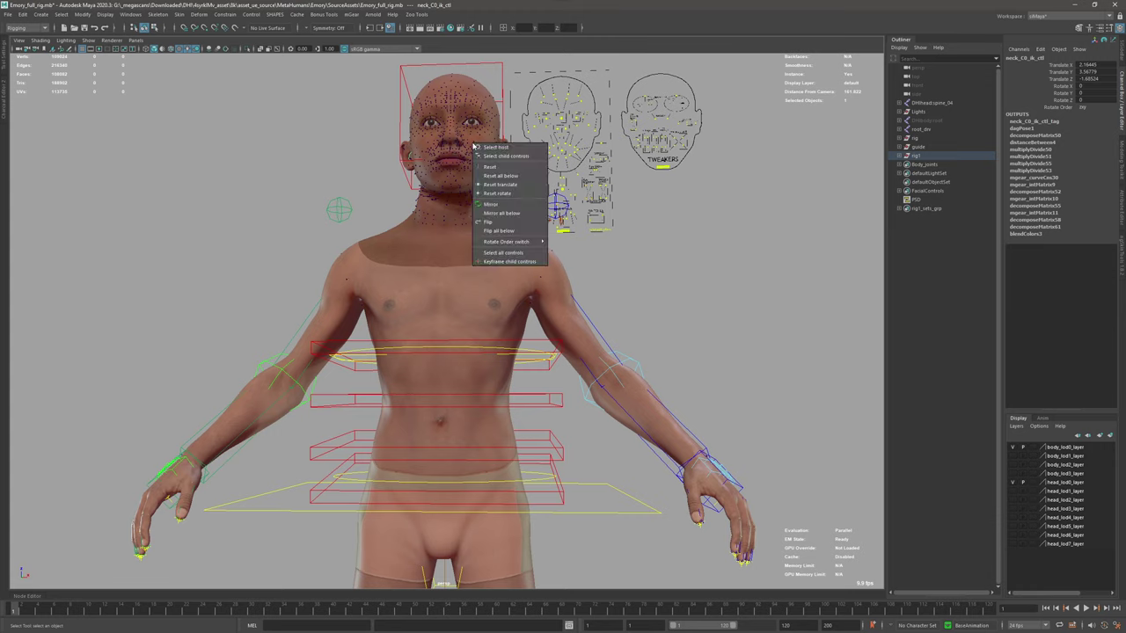
{"action": "left_click", "coordinate": [503, 147]}
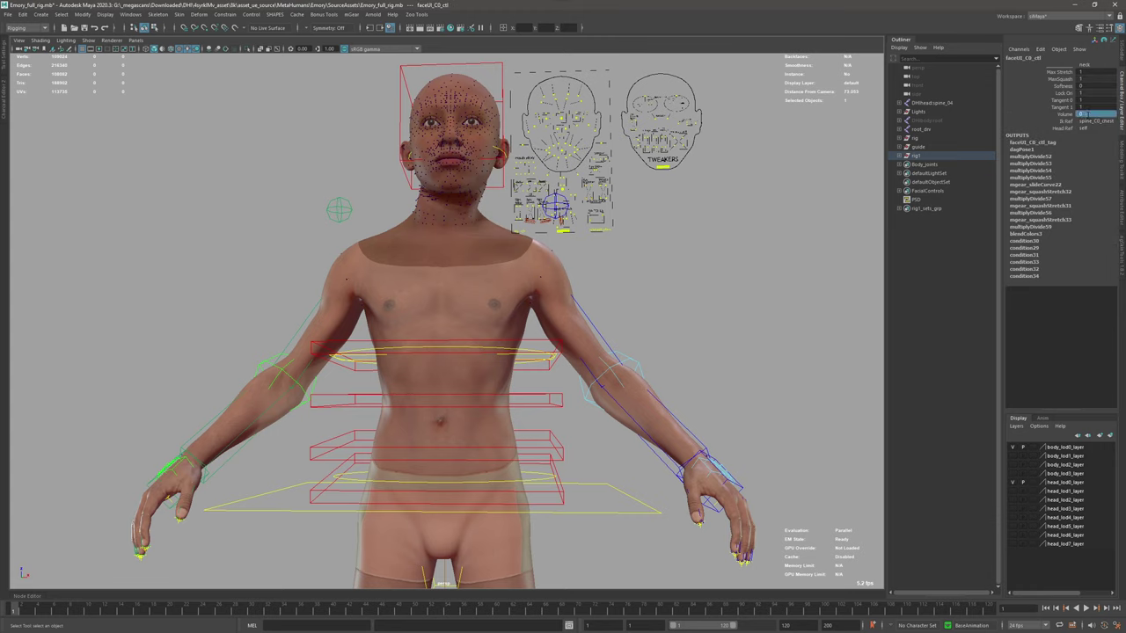
{"action": "left_click", "coordinate": [1079, 117]}
{"action": "middle_click_drag", "start_coordinate": [469, 178], "coordinate": [471, 196], "text": "alt"}
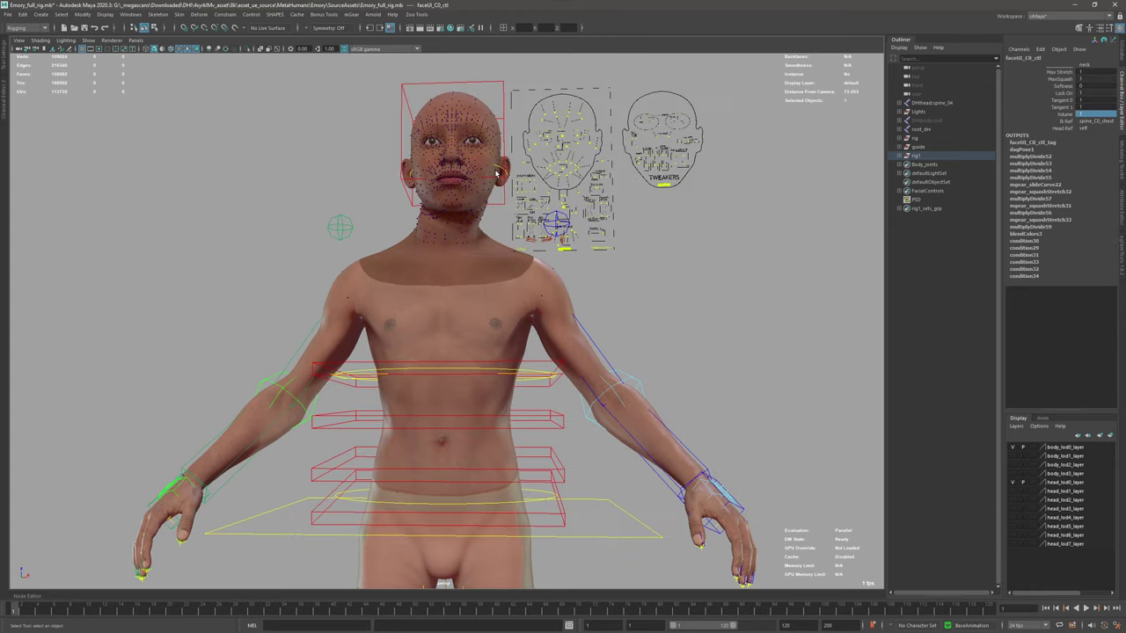
{"action": "double_click", "coordinate": [1087, 74]}
{"action": "key", "text": "Return"}
{"action": "left_click_drag", "start_coordinate": [582, 175], "coordinate": [561, 203], "text": "alt"}
{"action": "scroll", "coordinate": [506, 203], "scroll_direction": "up", "scroll_amount": 5}
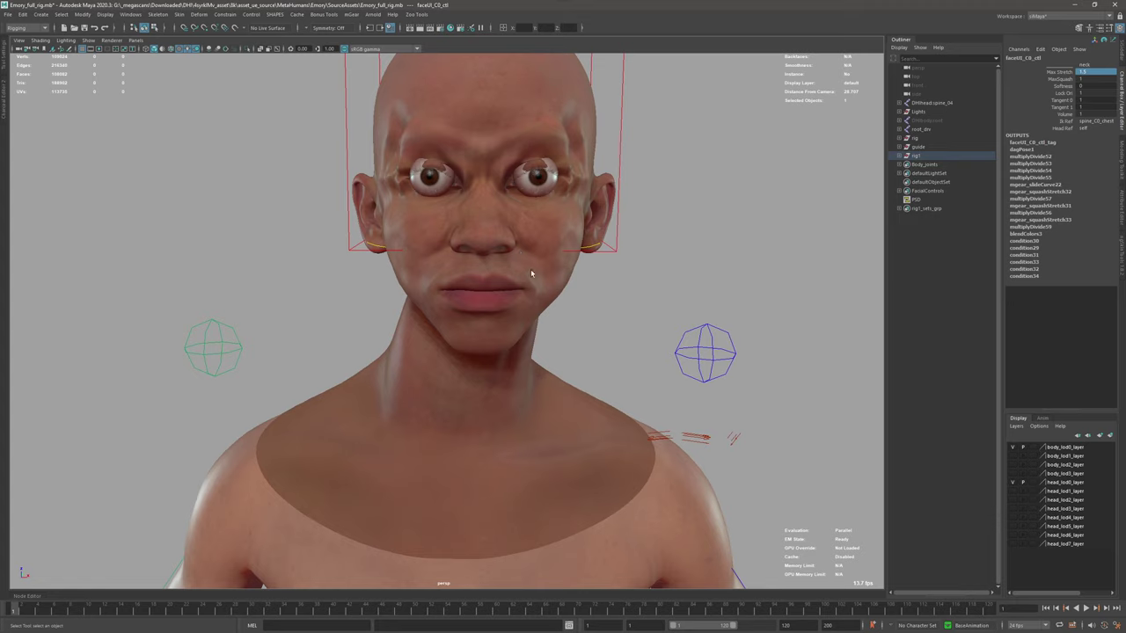
Move the neck IK control to about X -0.83, Y 1.02, Z -1.28 to test the neck deformation
{"action": "scroll", "coordinate": [530, 269], "scroll_direction": "down", "scroll_amount": 2}
{"action": "left_click_drag", "start_coordinate": [530, 269], "coordinate": [473, 286], "text": "alt"}
{"action": "left_click", "coordinate": [595, 260]}
{"action": "key", "text": "w"}
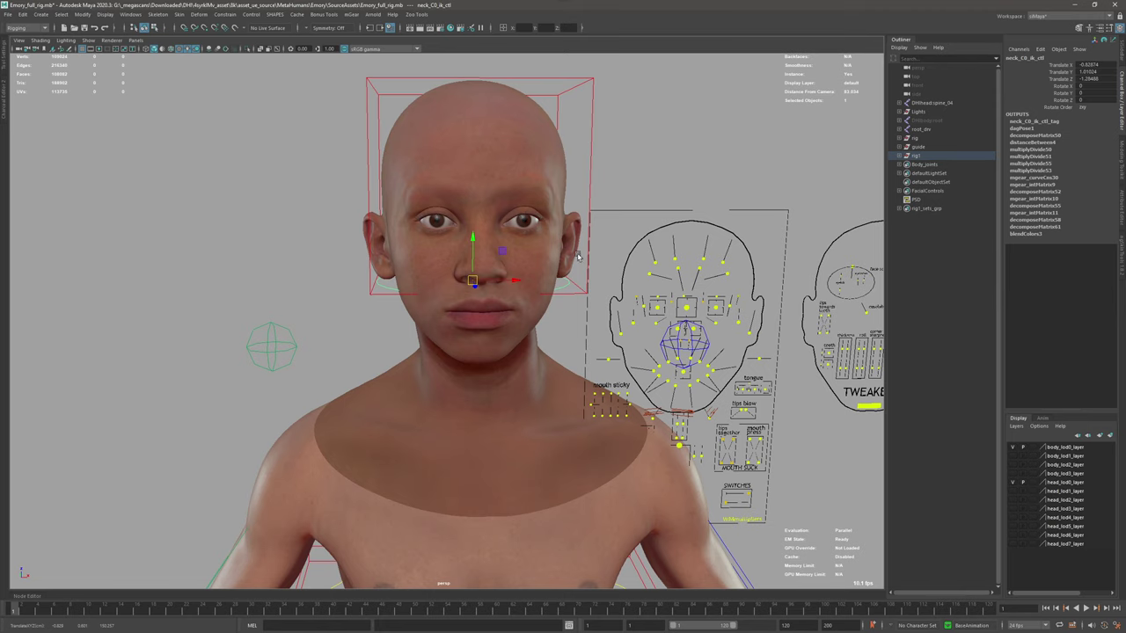
Select the neck's host control from the neck IK control and set Max Stretch to 1 and Volume to 0
{"action": "scroll", "coordinate": [559, 261], "scroll_direction": "down", "scroll_amount": 2}
{"action": "left_click_drag", "start_coordinate": [559, 260], "coordinate": [541, 261], "text": "alt"}
{"action": "key", "text": "q"}
{"action": "right_click", "coordinate": [448, 291]}
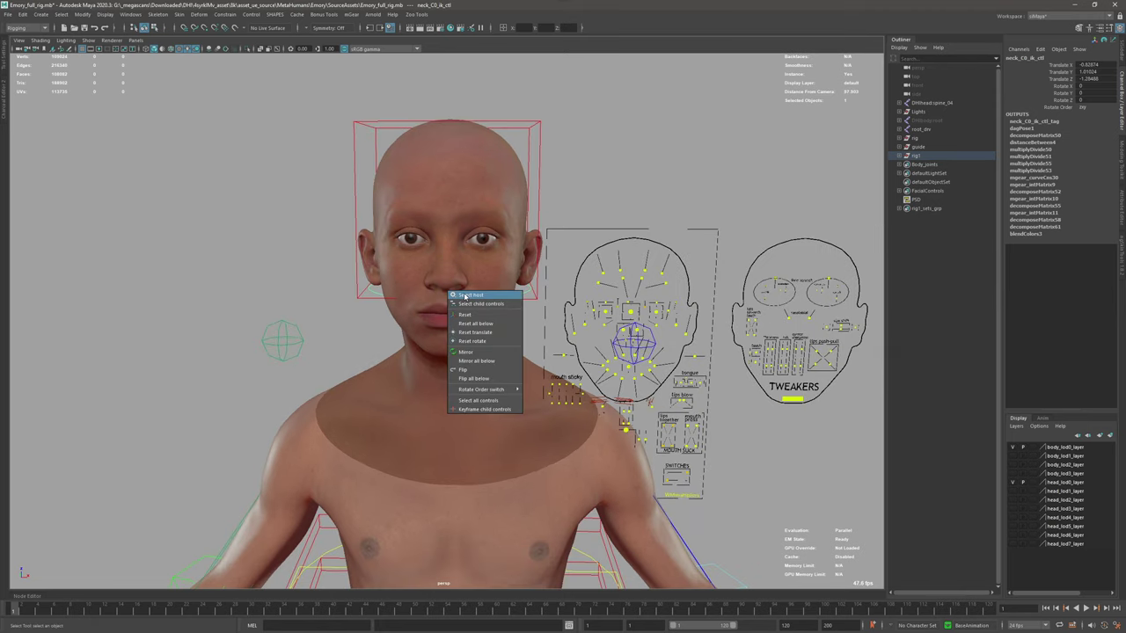
{"action": "left_click", "coordinate": [466, 295]}
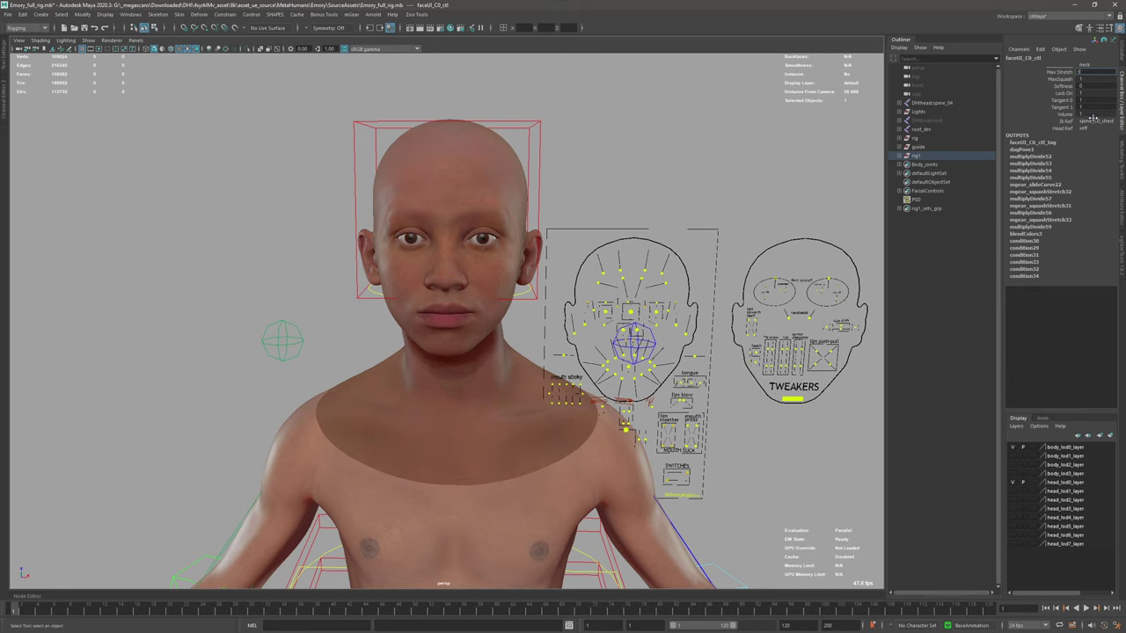
{"action": "left_click", "coordinate": [1094, 115]}
{"action": "key", "text": "Return"}
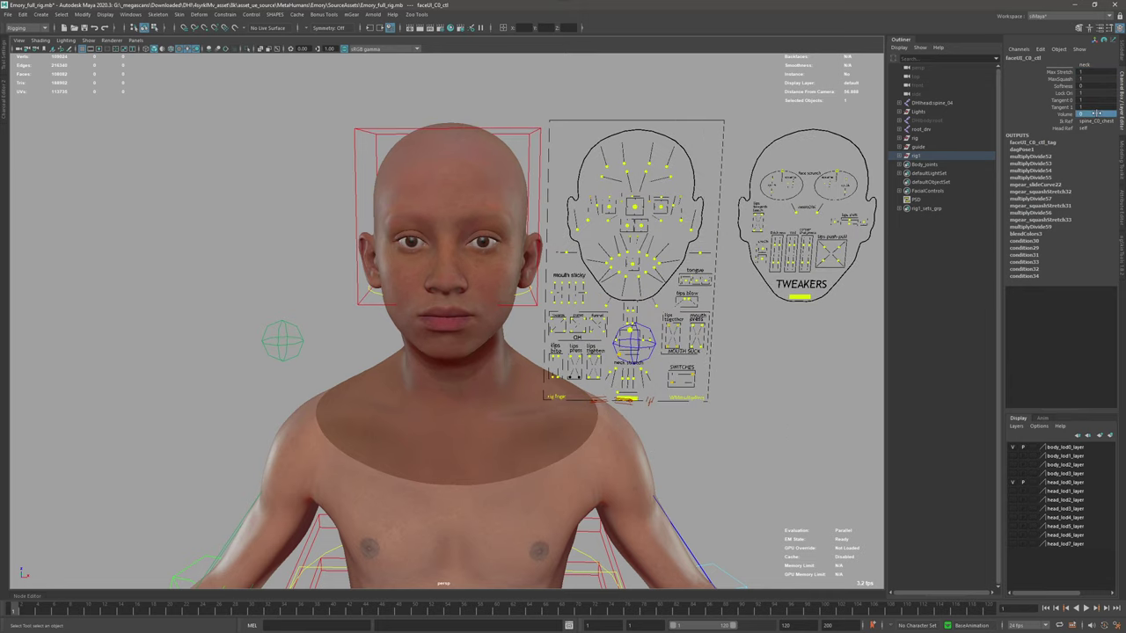
Examine the whole character and its body rig controls from several angles
{"action": "scroll", "coordinate": [608, 345], "scroll_direction": "down", "scroll_amount": 5}
{"action": "middle_click_drag", "start_coordinate": [609, 345], "coordinate": [611, 198], "text": "alt"}
{"action": "scroll", "coordinate": [611, 199], "scroll_direction": "down", "scroll_amount": 3}
{"action": "left_click_drag", "start_coordinate": [638, 351], "coordinate": [576, 361], "text": "alt"}
{"action": "scroll", "coordinate": [574, 360], "scroll_direction": "down", "scroll_amount": 5}
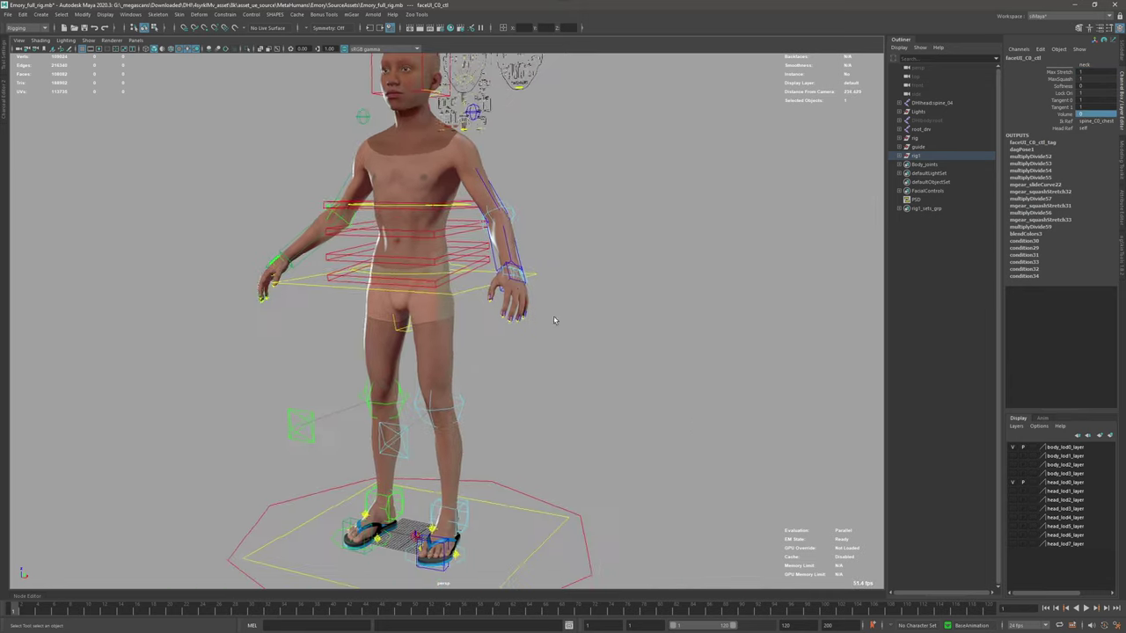
{"action": "left_click_drag", "start_coordinate": [398, 304], "coordinate": [538, 293], "text": "alt"}
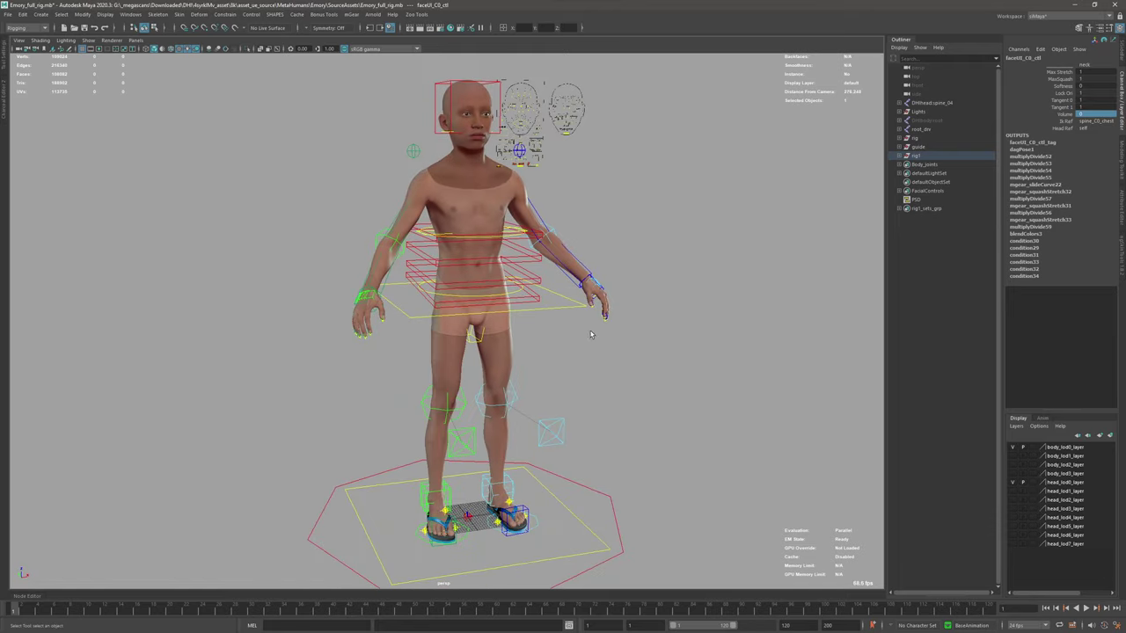